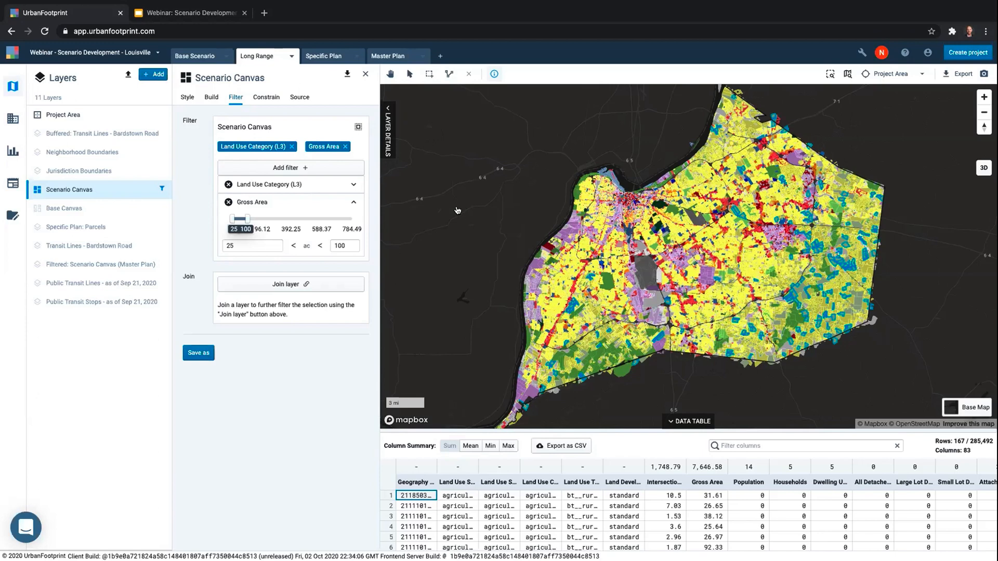
Step: Move the map to the saved Long Range position and review the selected categories of the Land Use Category (L3) filter
left_click(921, 77)
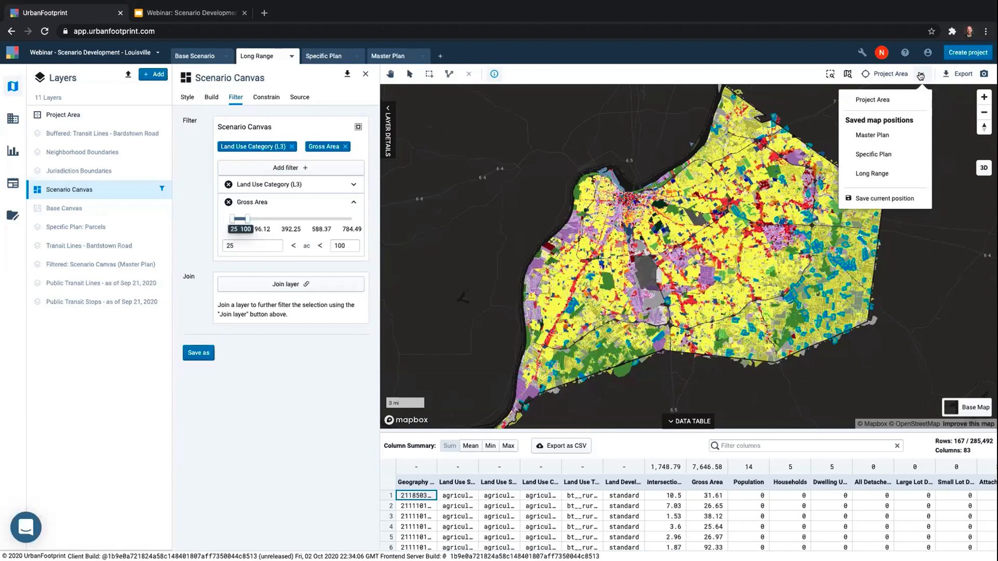
left_click(876, 172)
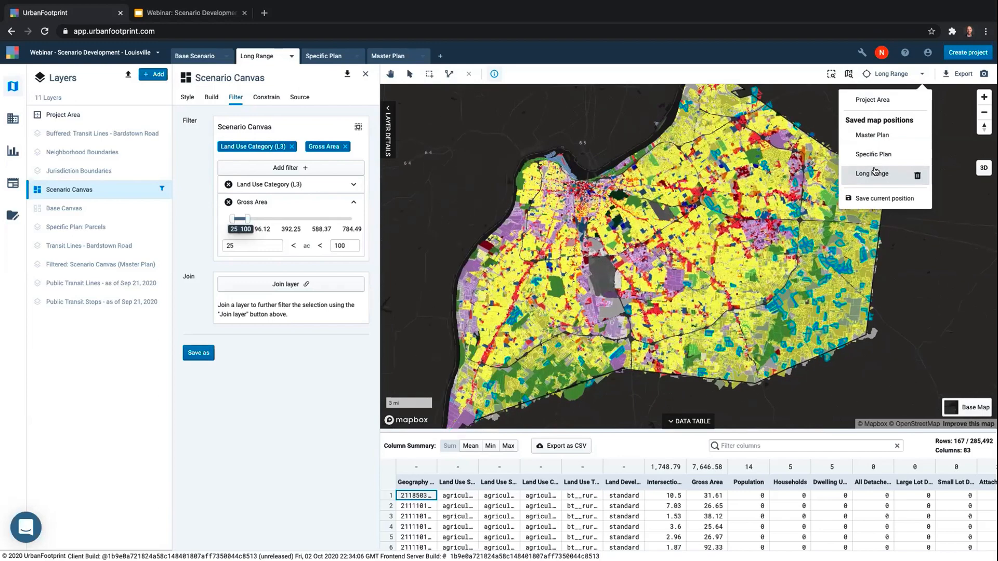
left_click(924, 75)
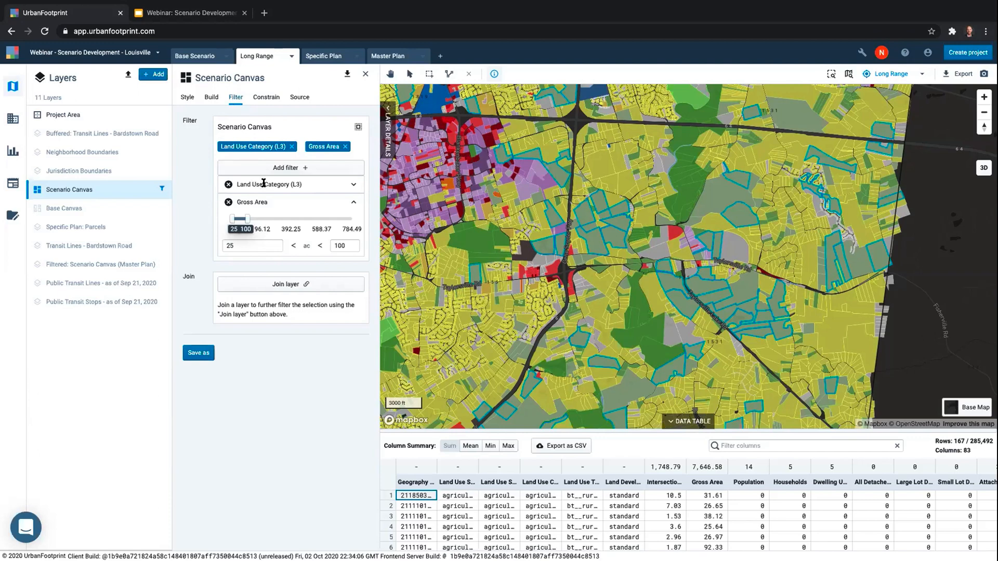
left_click(352, 186)
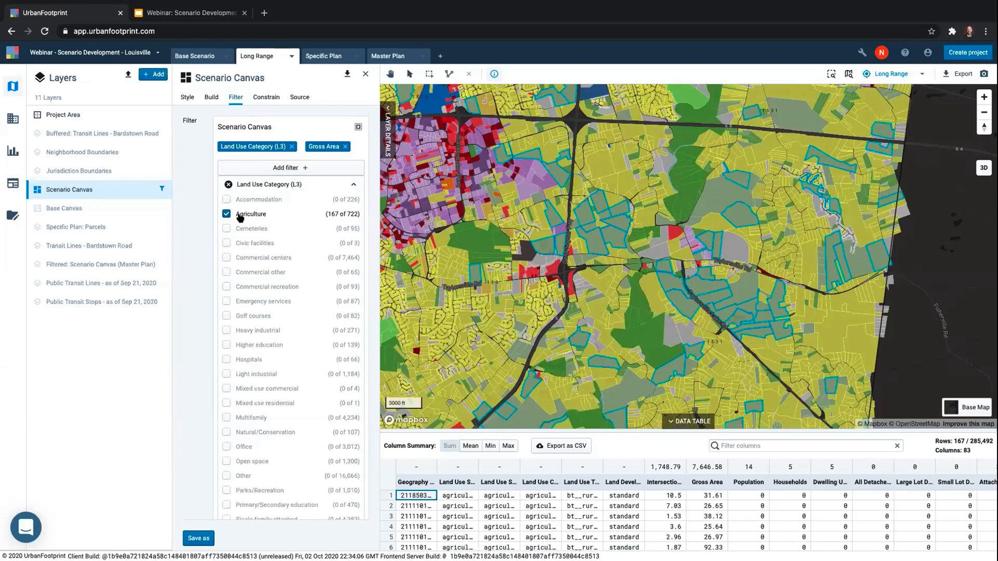
left_click(353, 185)
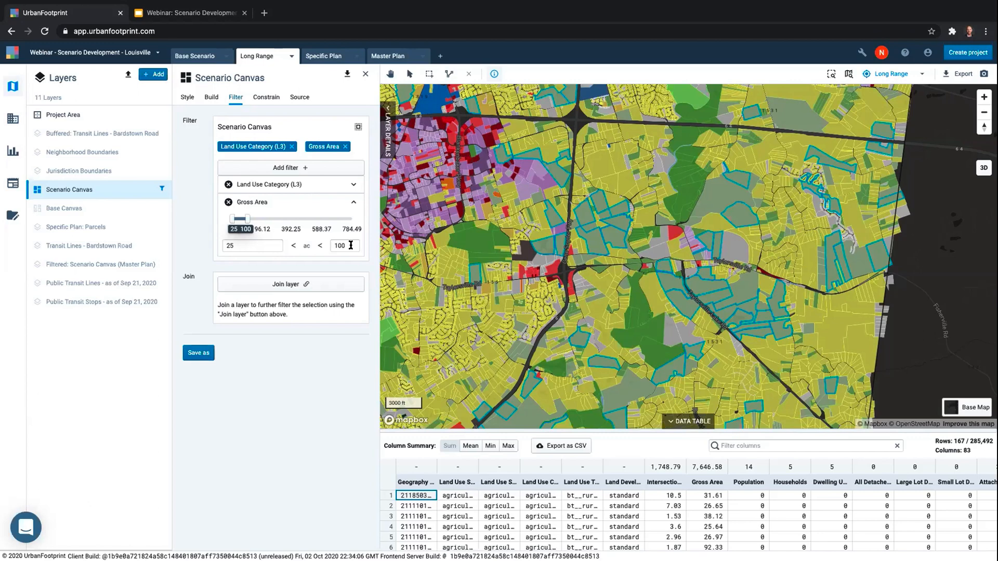
Step: Open the build options for the filtered parcels and look over the available building types without applying one
left_click(212, 97)
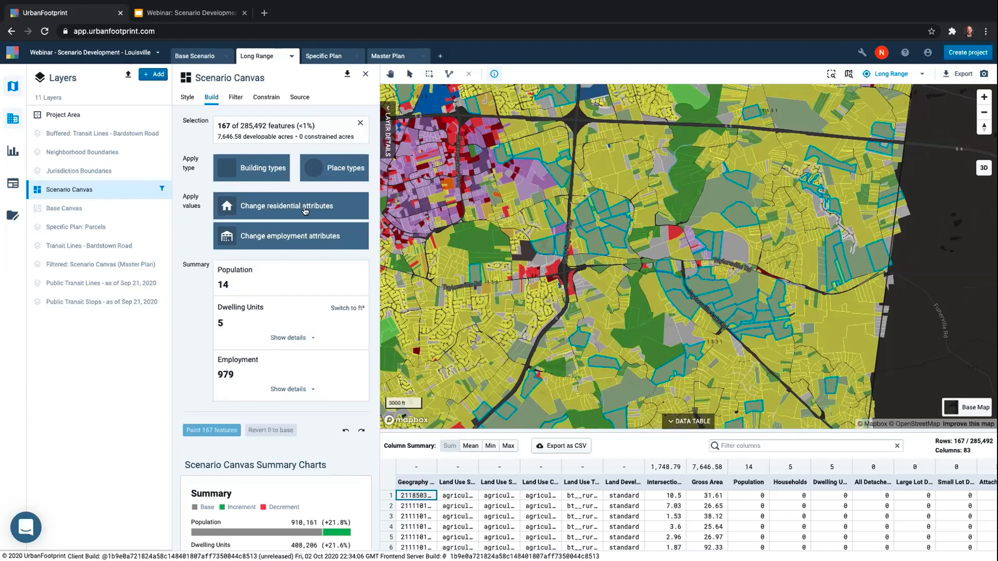
left_click(252, 165)
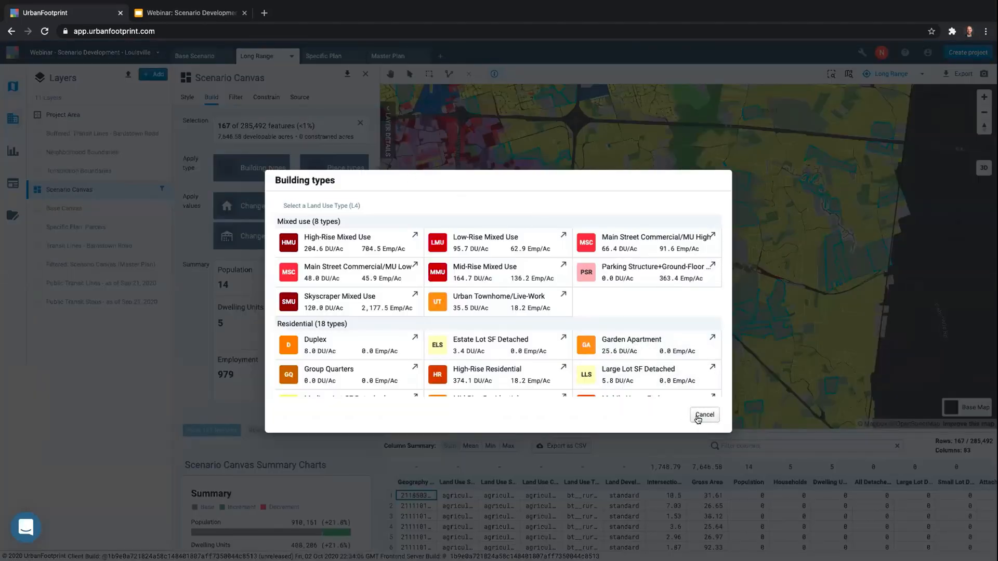
left_click(698, 417)
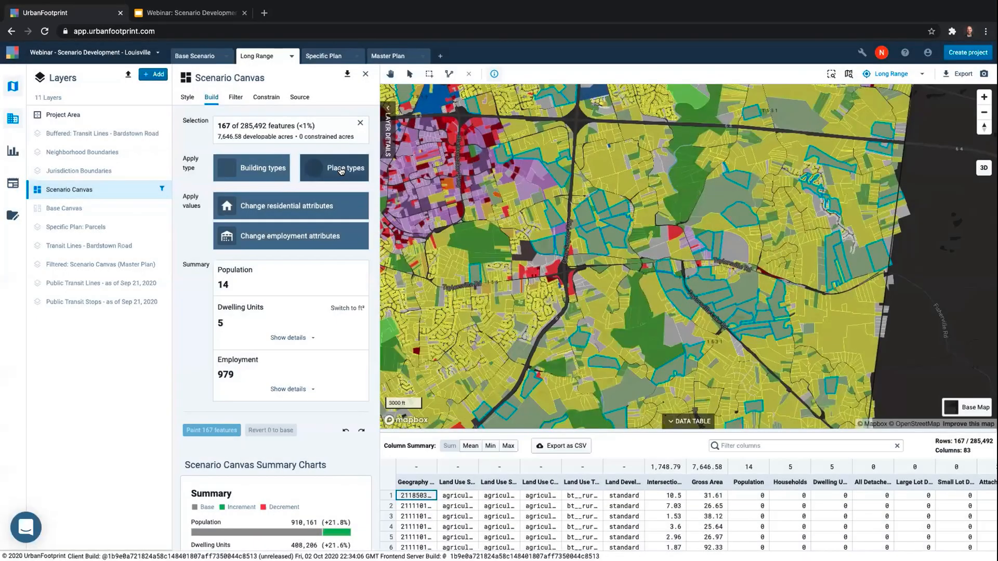
Step: Paint the filtered agricultural parcels with the Residential Subdivision place type
left_click(341, 171)
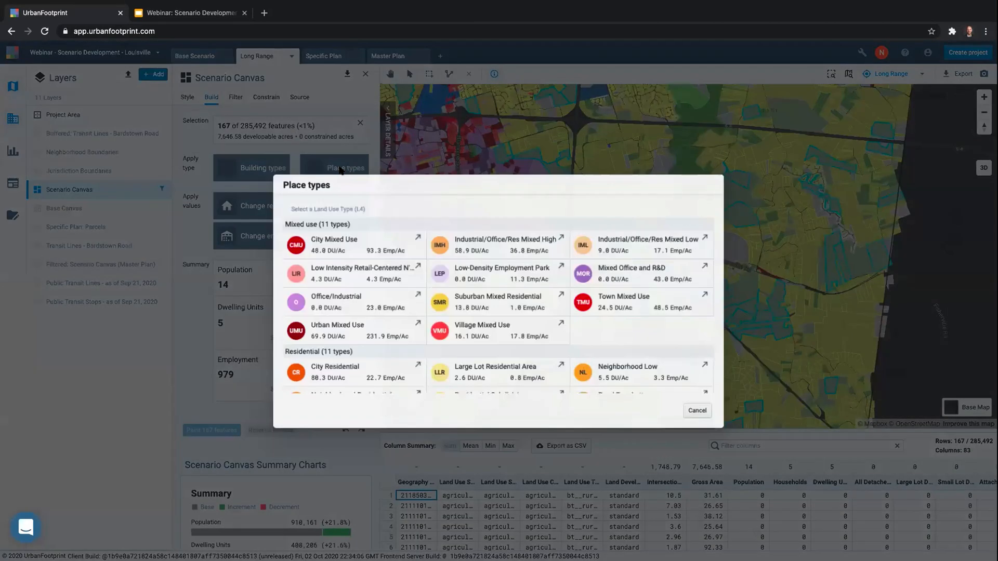
scroll(521, 255, "down", 3)
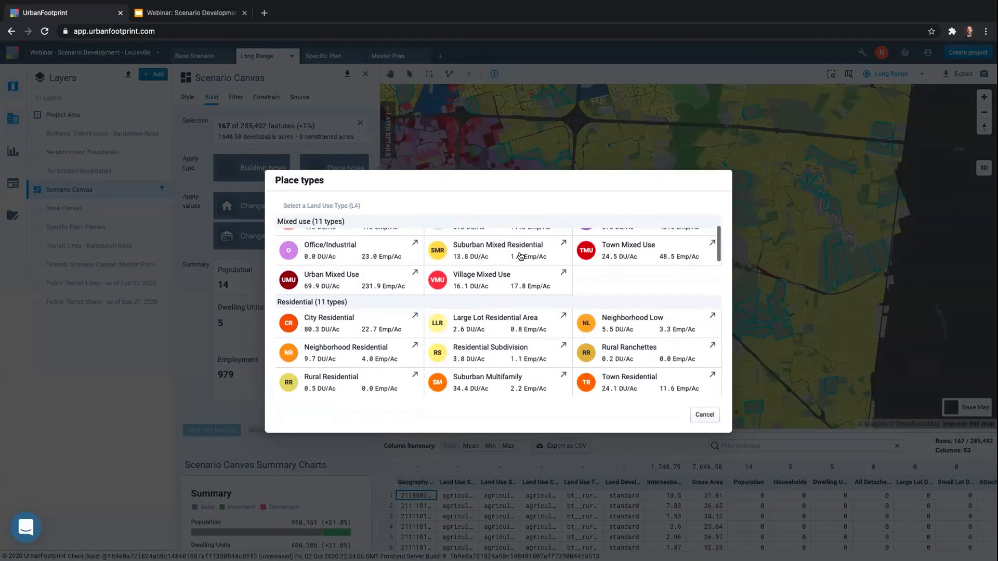
scroll(520, 256, "down", 5)
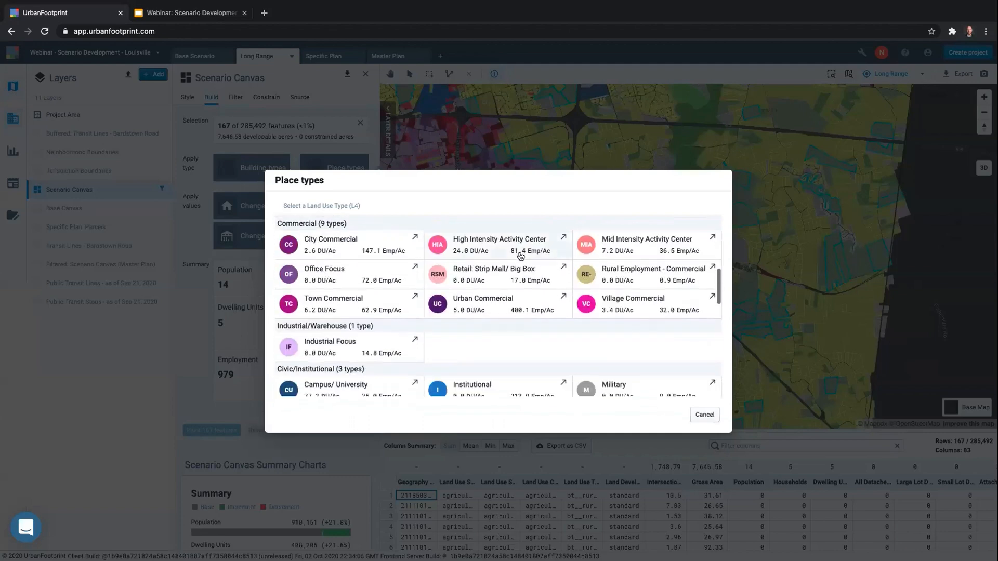
scroll(520, 256, "down", 6)
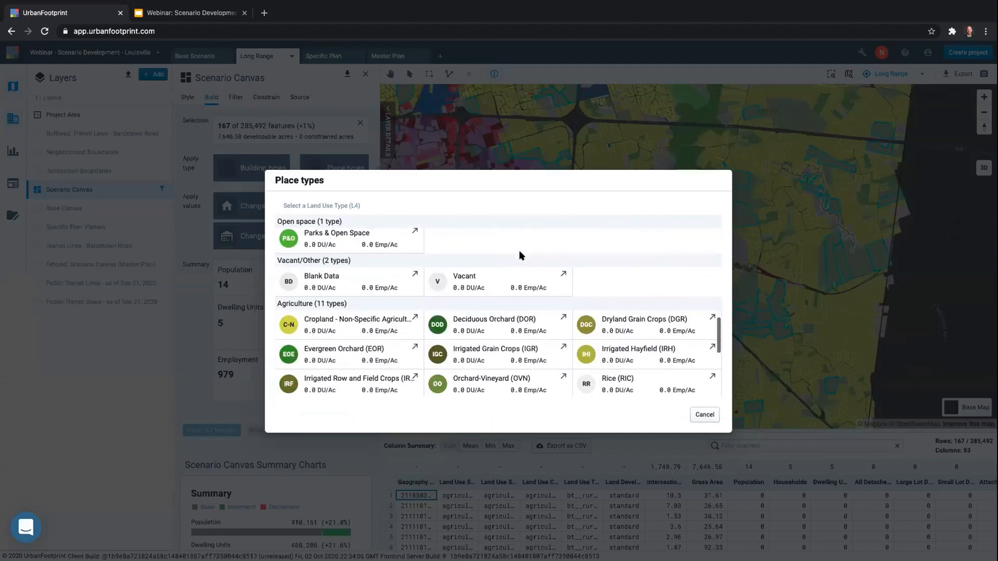
scroll(521, 255, "down", 2)
scroll(520, 256, "up", 15)
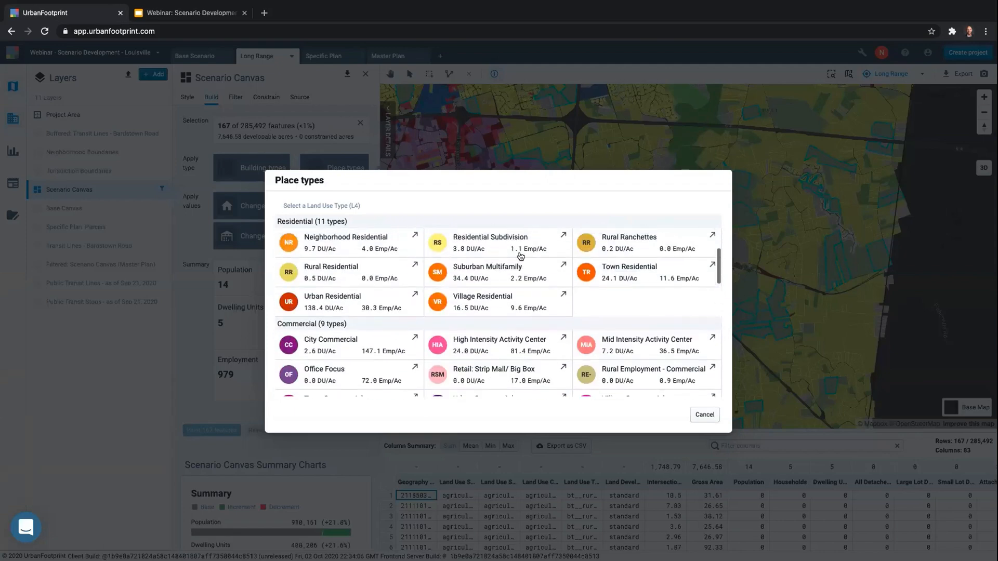
scroll(521, 256, "down", 1)
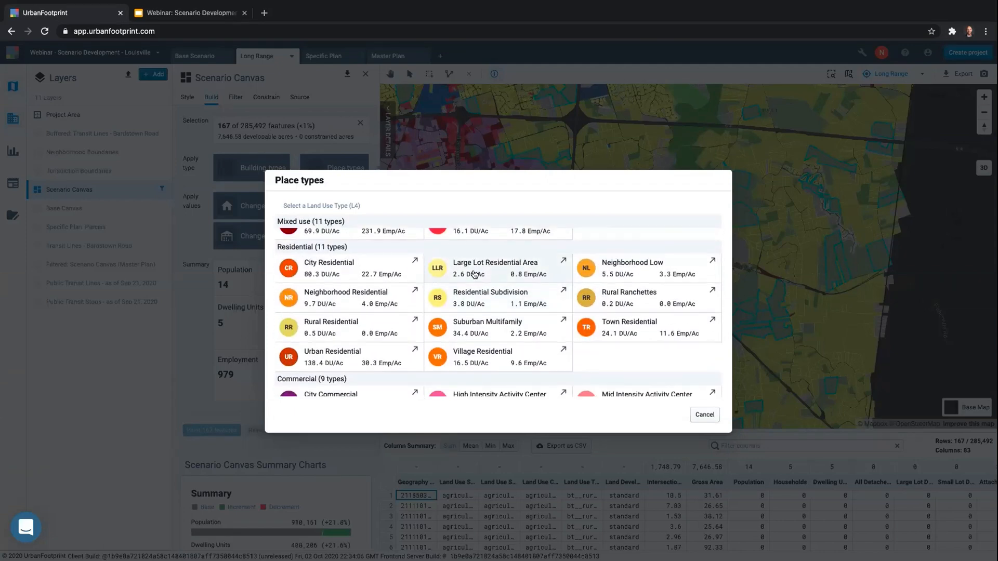
left_click(483, 300)
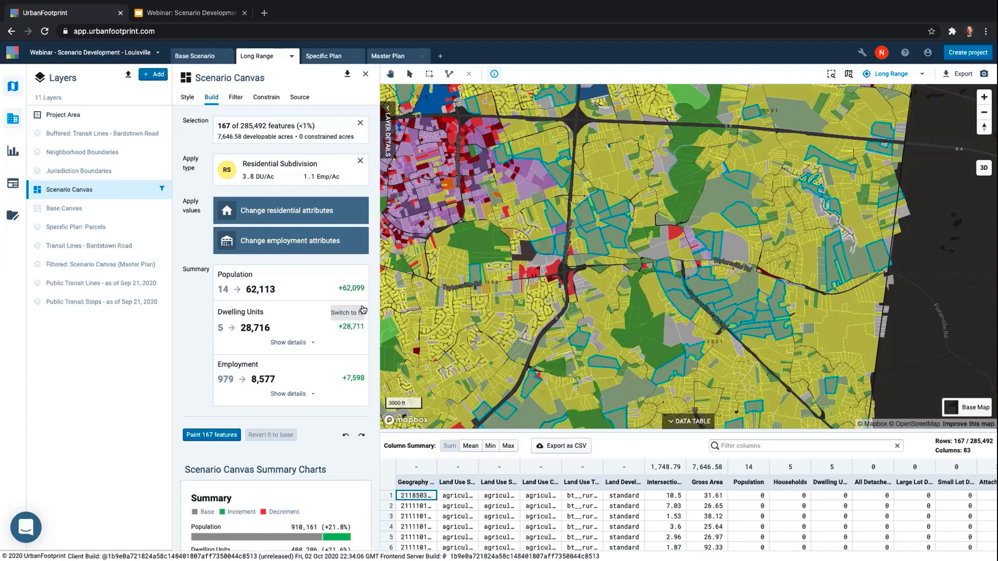
left_click(211, 435)
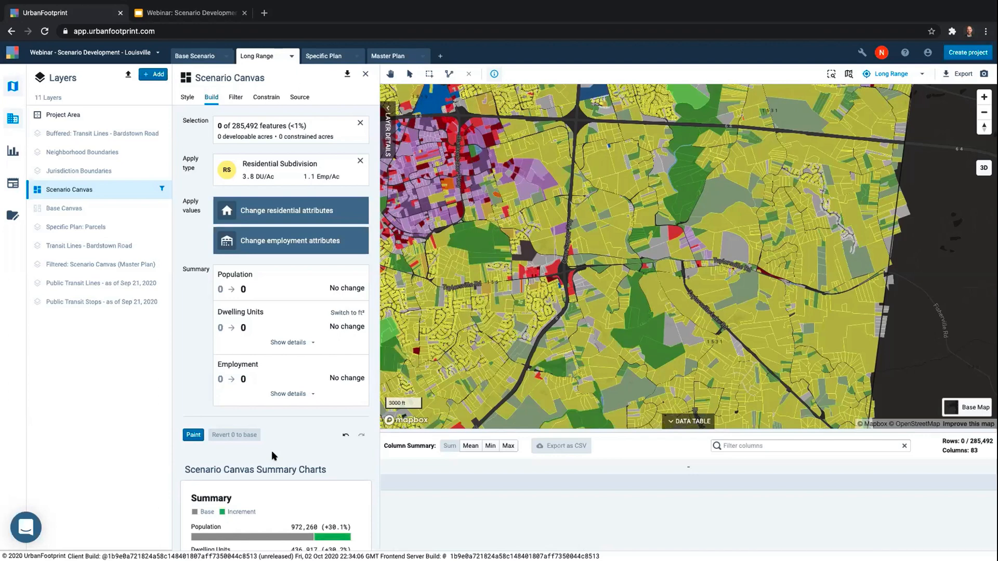
Step: Review the Scenario Canvas summary charts for population, dwelling units, employment by sector and building square feet
scroll(271, 451, "down", 5)
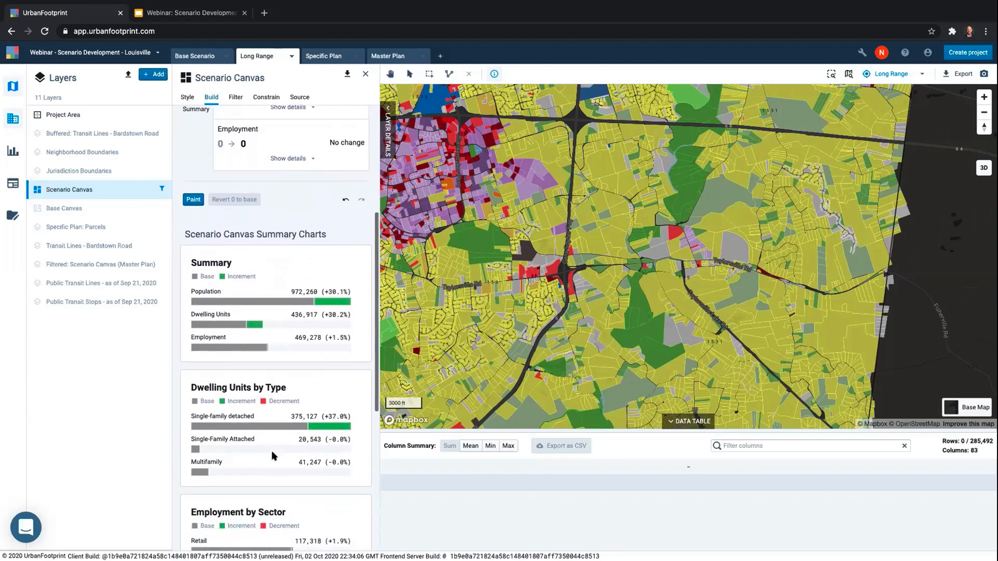
scroll(272, 456, "down", 2)
mouse_move(323, 243)
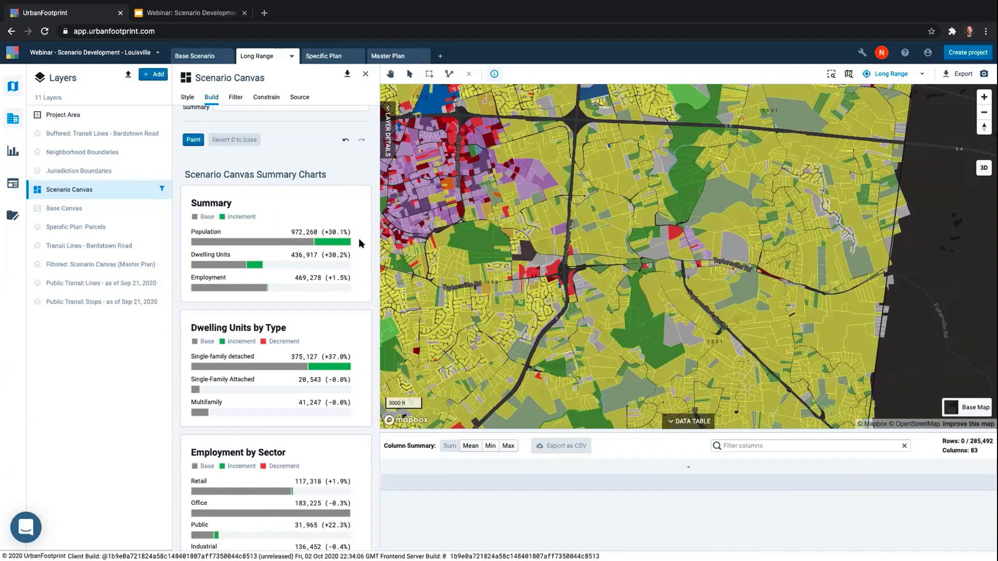
scroll(359, 244, "down", 2)
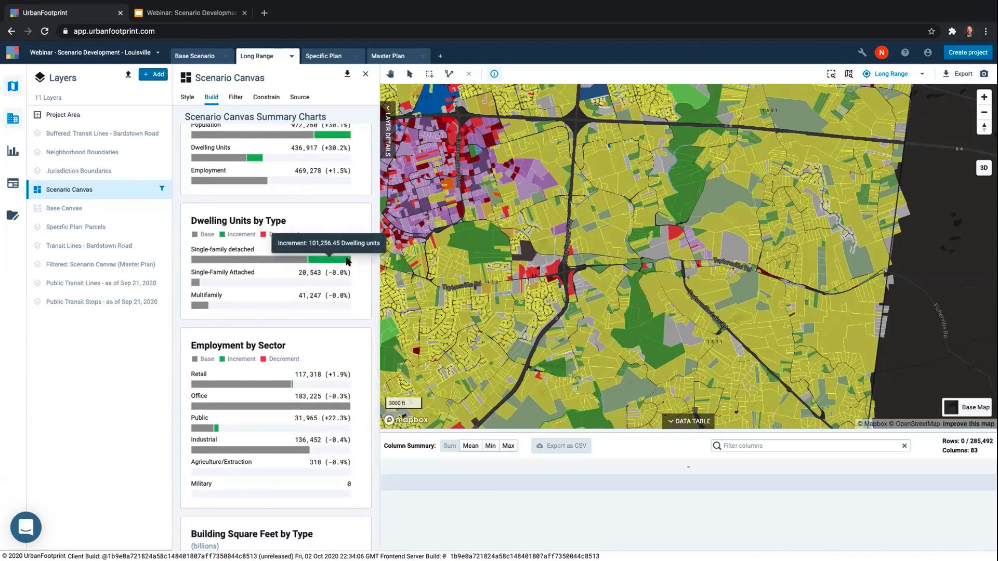
scroll(363, 262, "down", 3)
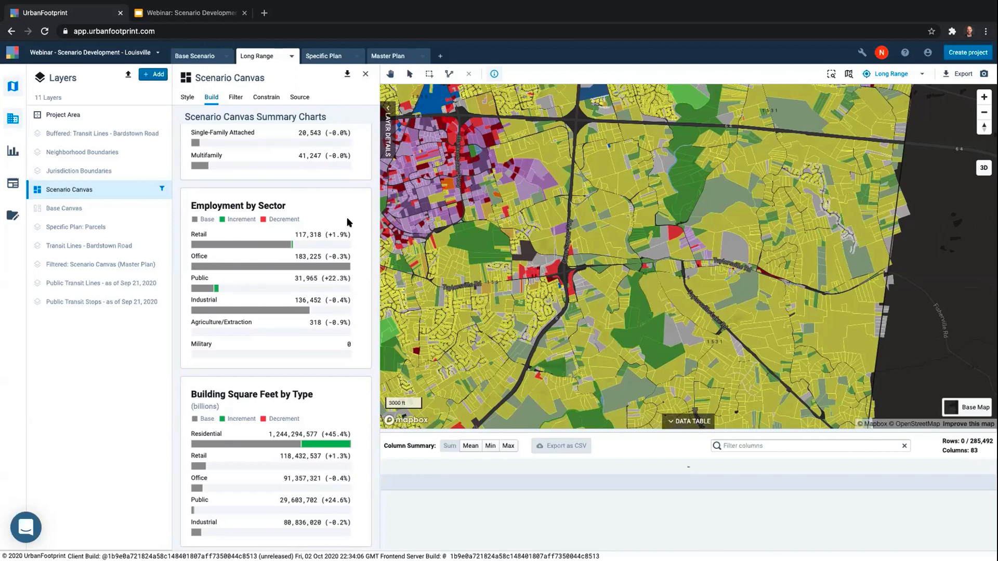
scroll(342, 215, "up", 10)
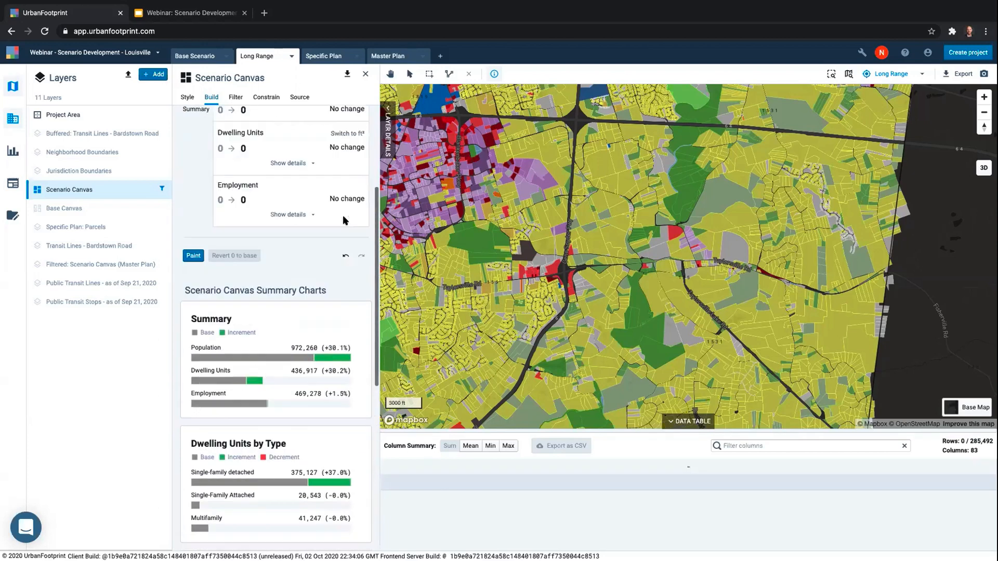
scroll(343, 217, "up", 2)
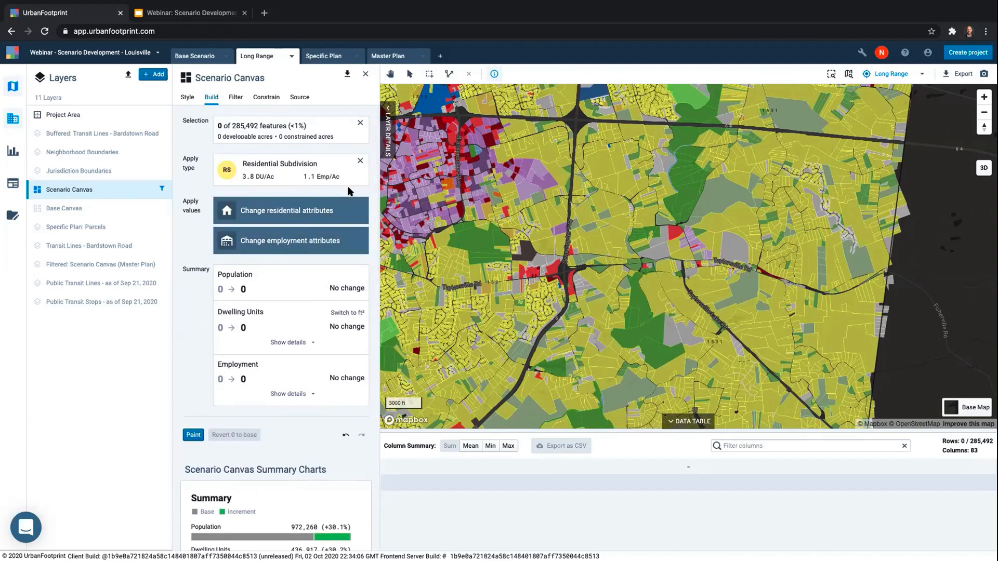
Step: Clear the chosen place type and switch to the Specific Plan scenario at its saved Specific Plan map position
left_click(361, 163)
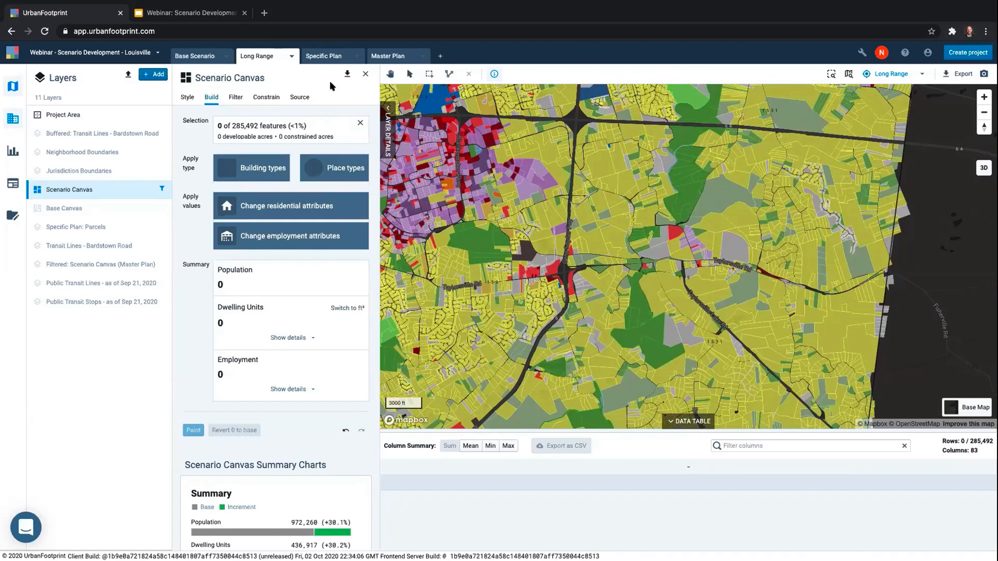
left_click(321, 54)
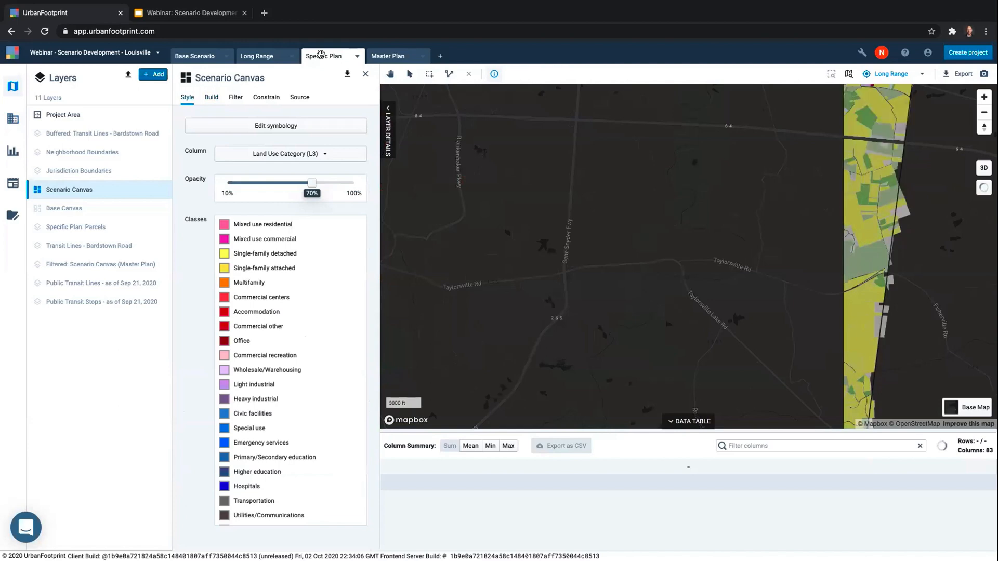
left_click(918, 74)
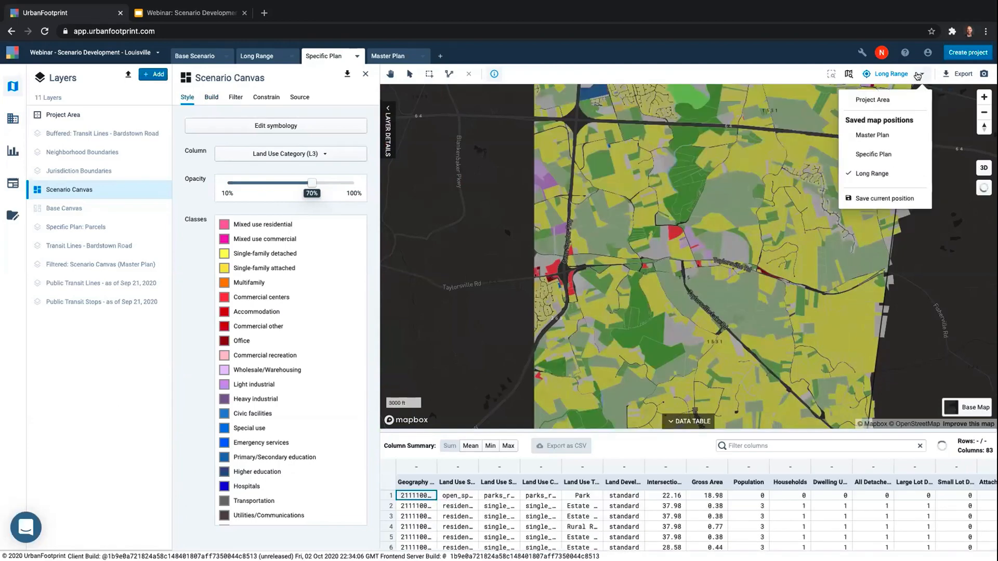
left_click(883, 155)
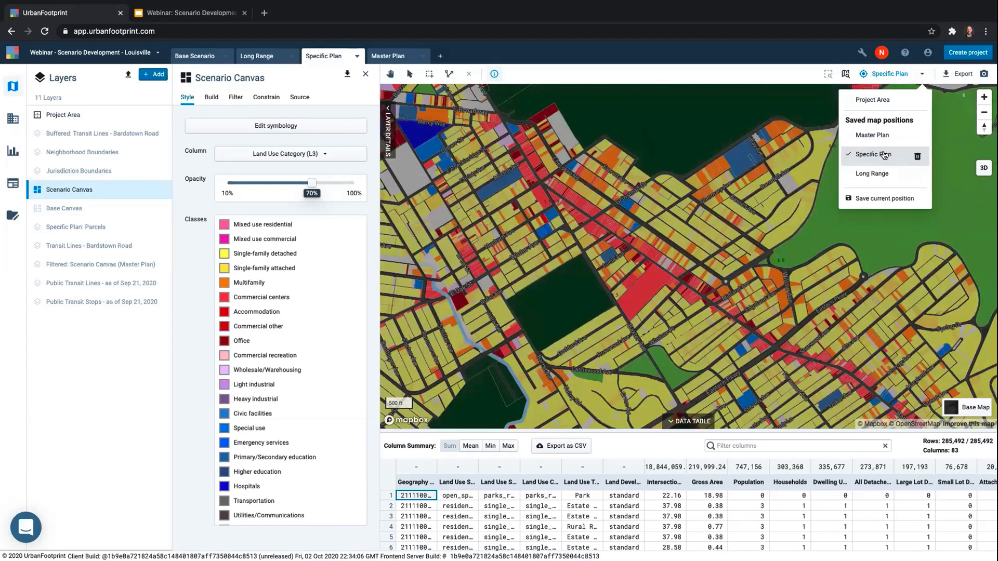
left_click(773, 57)
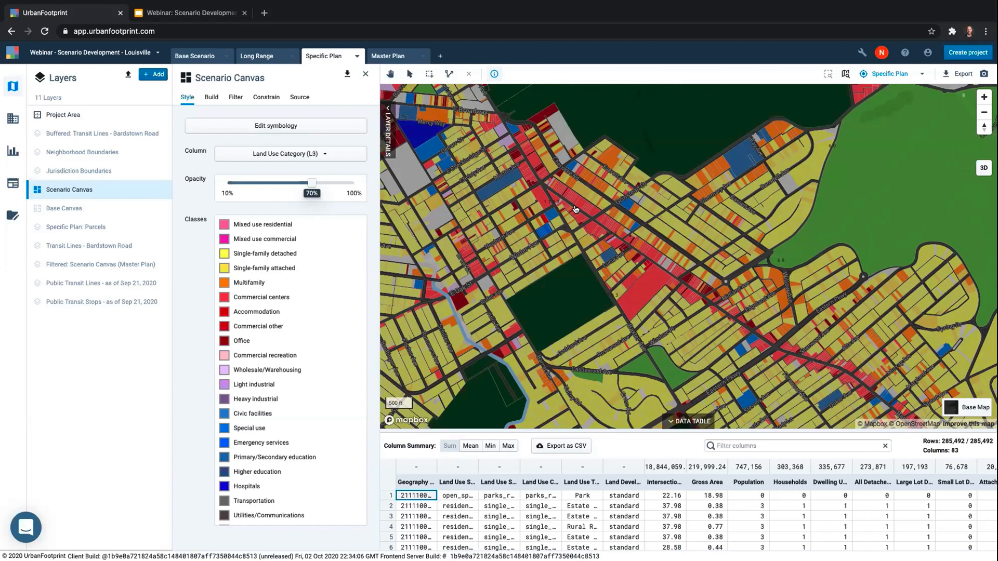
Step: View the Specific Plan: Parcels layer alone with the Scenario Canvas hidden, and hide the parcels layer again
mouse_move(145, 193)
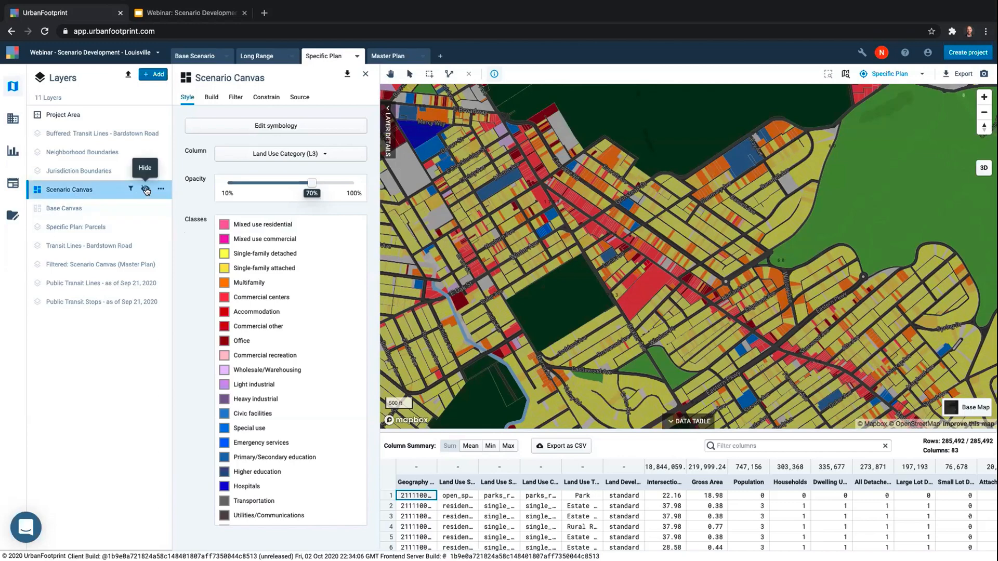
left_click(145, 226)
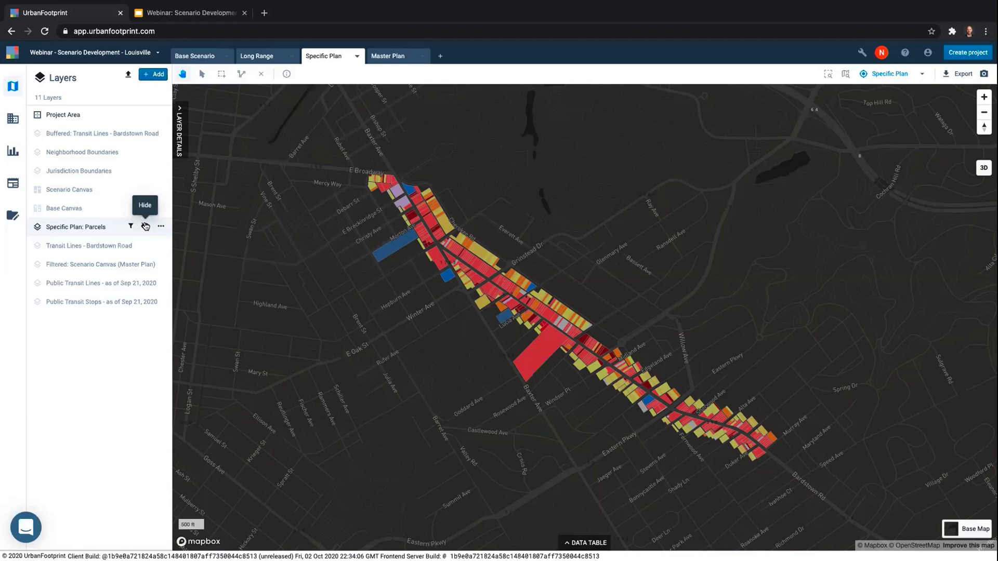
left_click(146, 226)
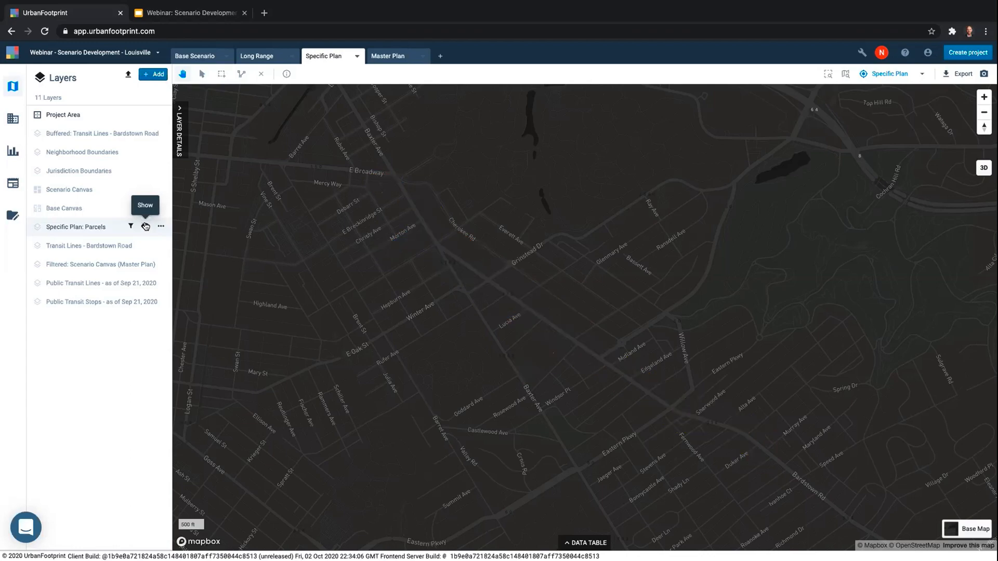
Step: Show the Scenario Canvas layer and join the Specific Plan: Parcels layer to its filter
left_click(97, 191)
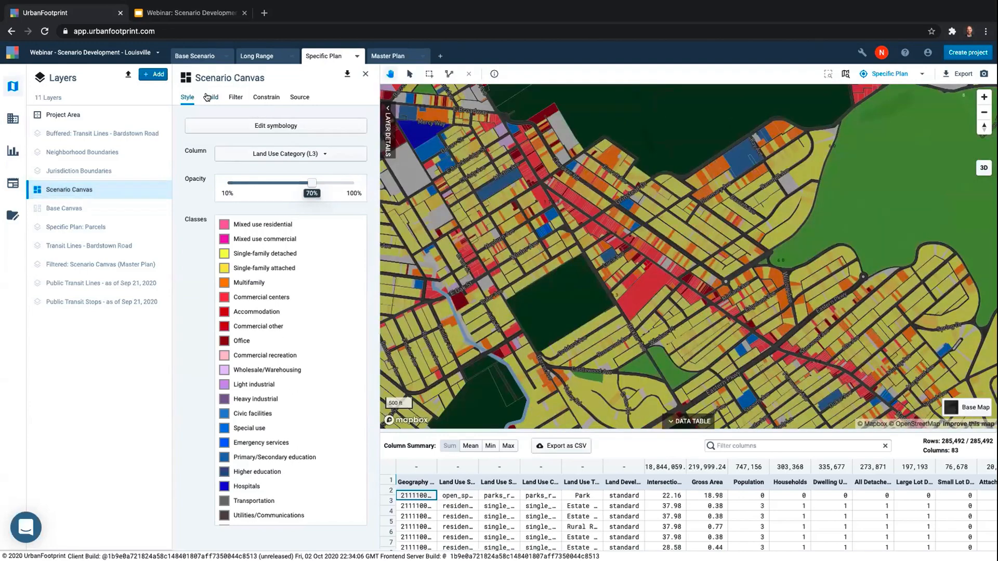
left_click(236, 98)
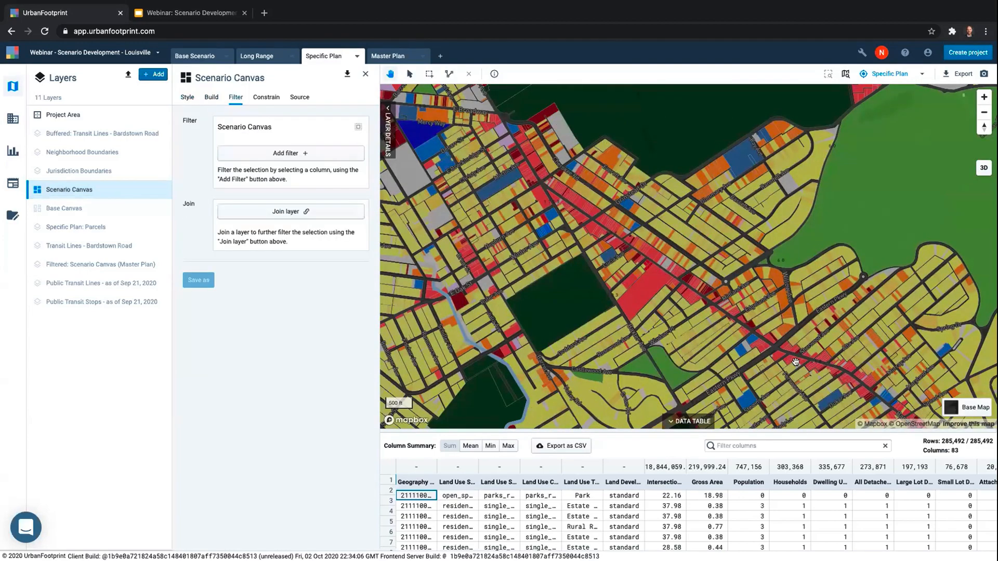
left_click(298, 212)
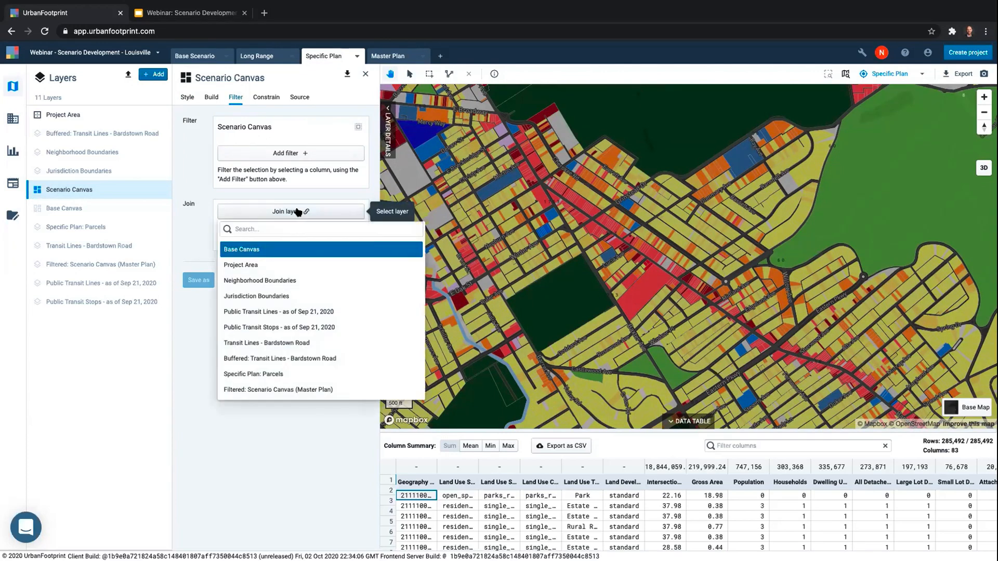
left_click(264, 373)
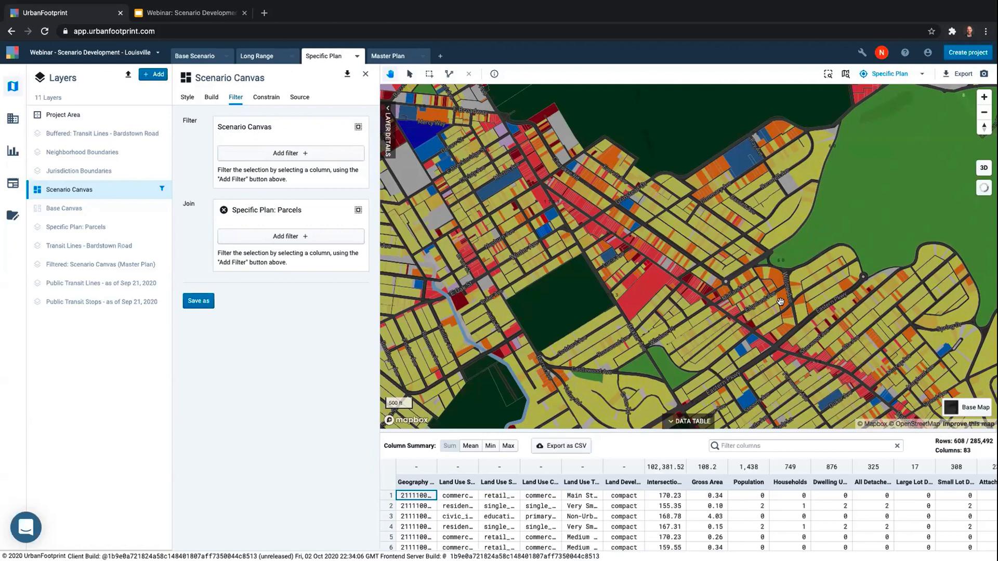
Step: Filter the Scenario Canvas by Land Use Category (L3) to Commercial centers and Vacant
left_click(295, 155)
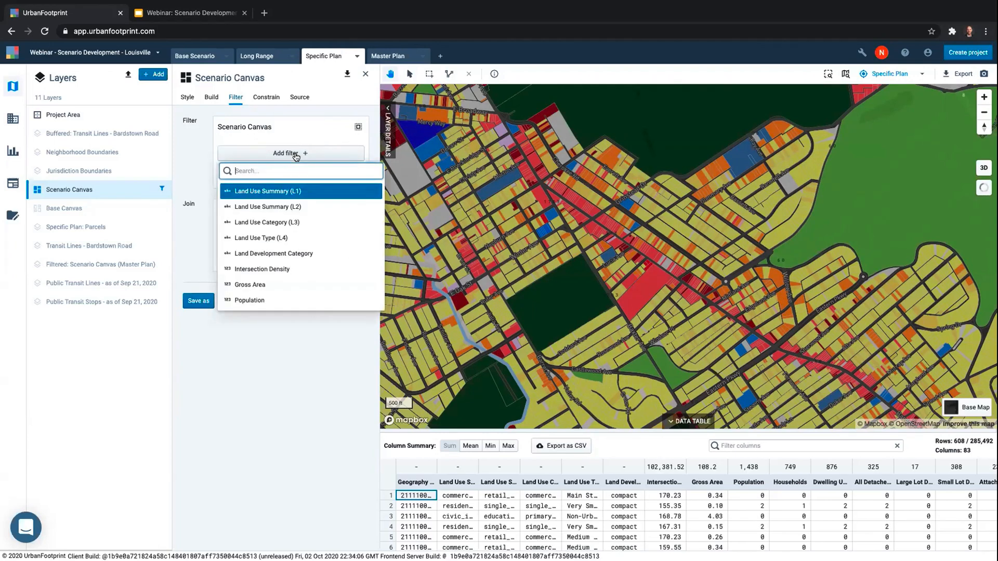
left_click(304, 222)
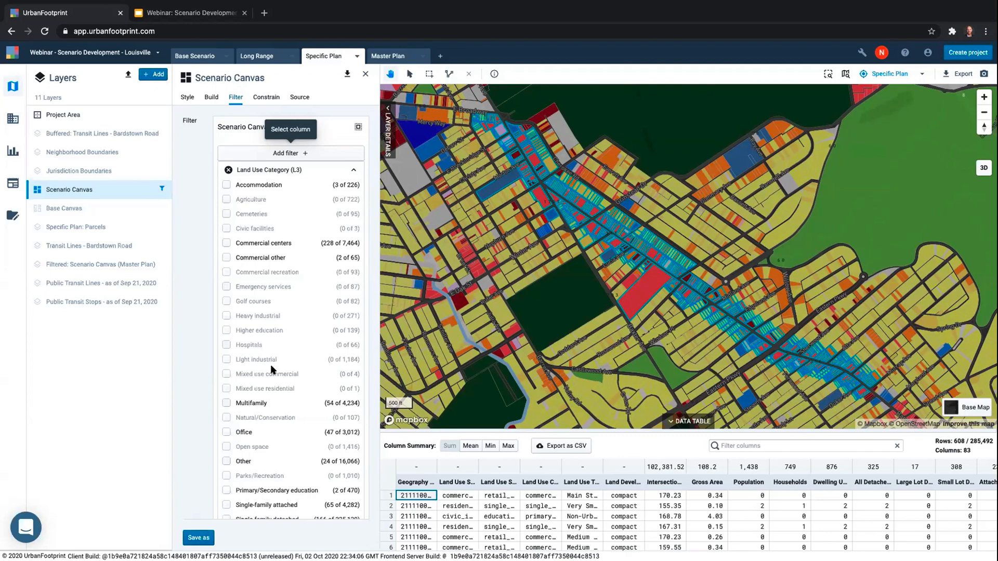
left_click(227, 244)
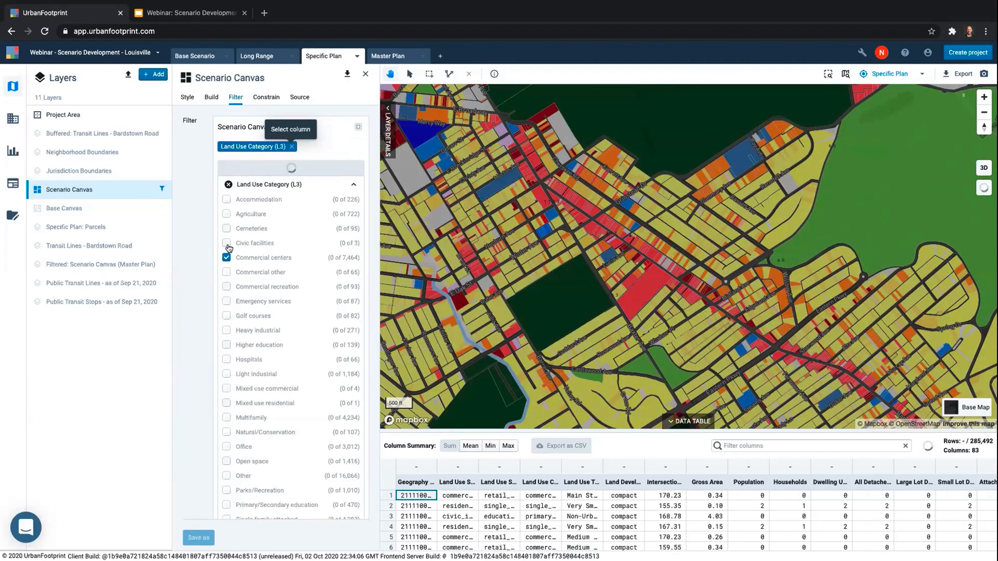
scroll(271, 287, "down", 3)
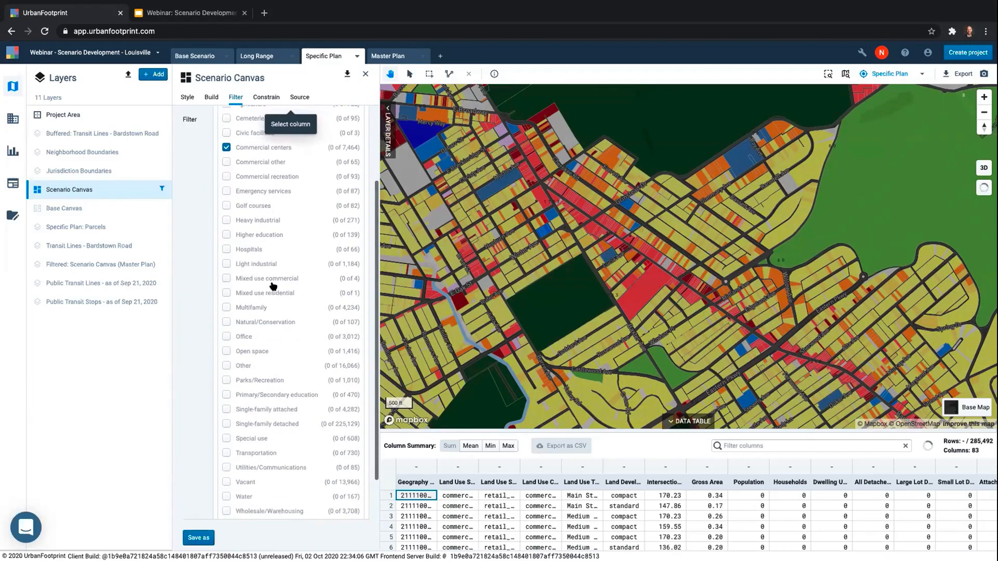
left_click(226, 457)
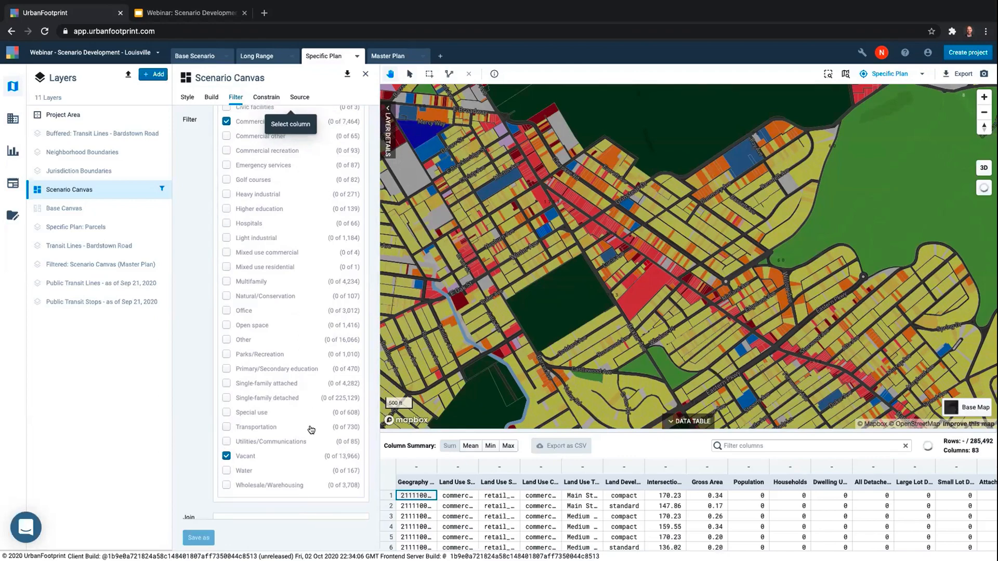
scroll(311, 390, "up", 5)
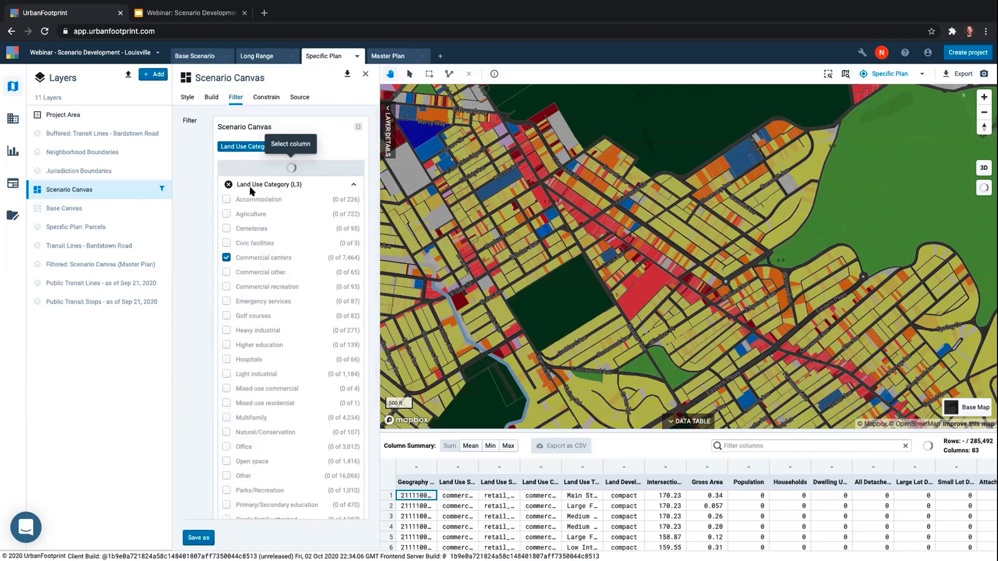
scroll(312, 267, "down", 5)
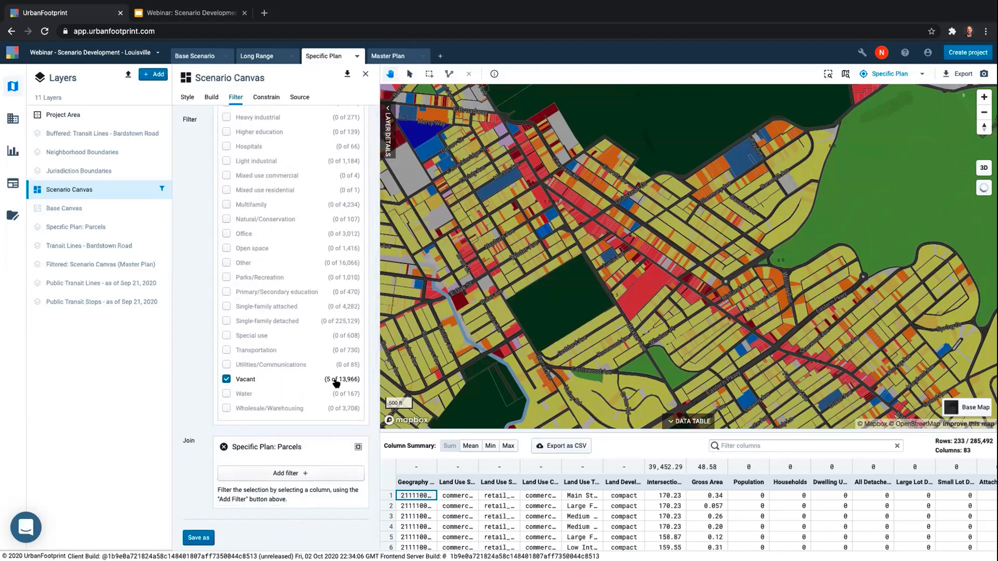
scroll(322, 381, "up", 5)
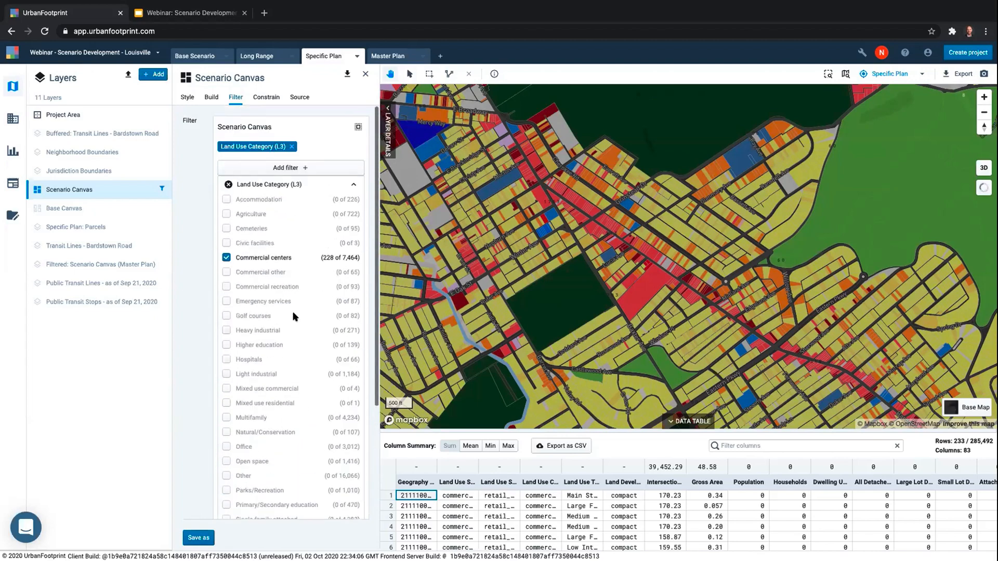
Step: Paint the filtered commercial and vacant parcels with the Main Street Commercial/MU High building type
left_click(207, 97)
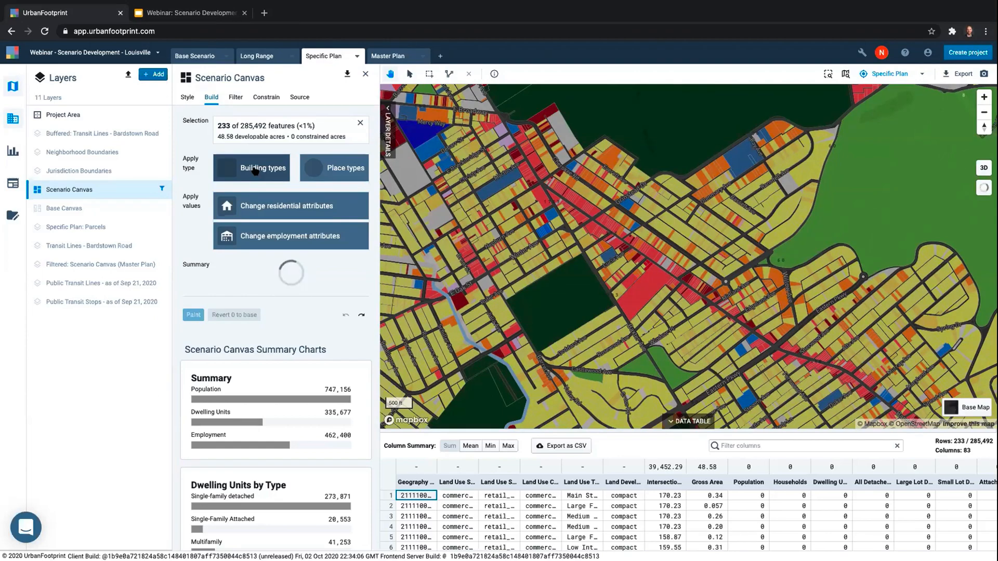
left_click(255, 170)
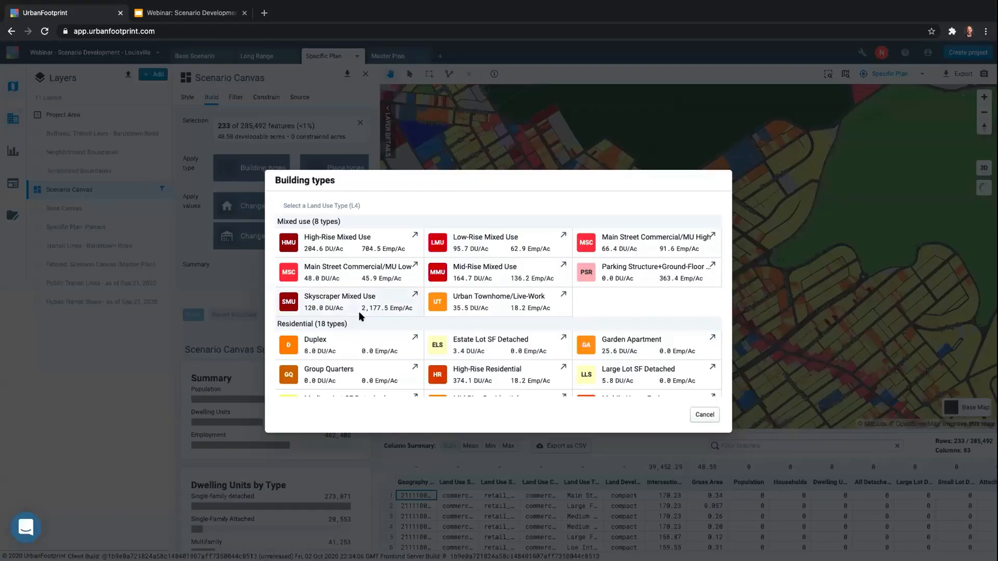
left_click(643, 245)
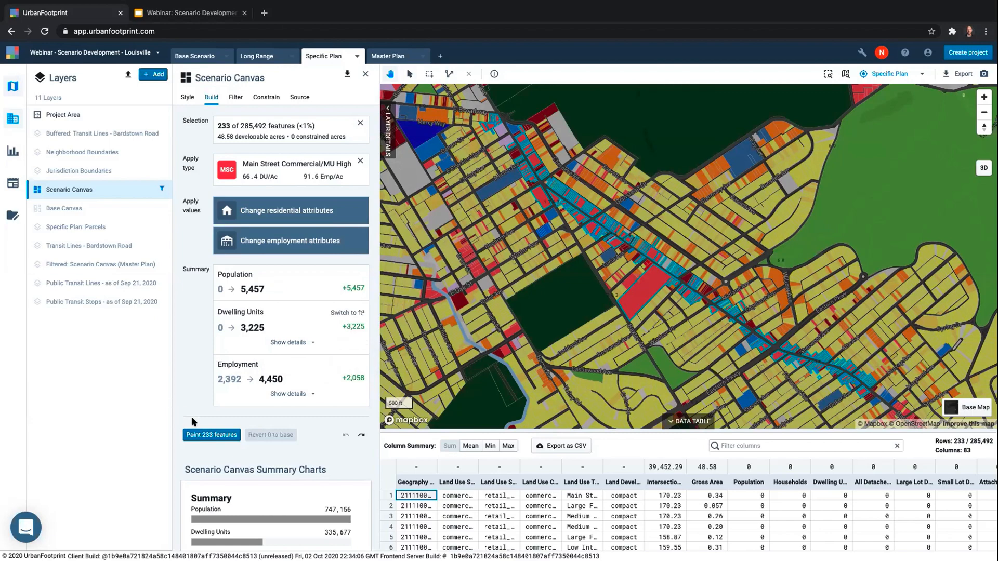
left_click(199, 435)
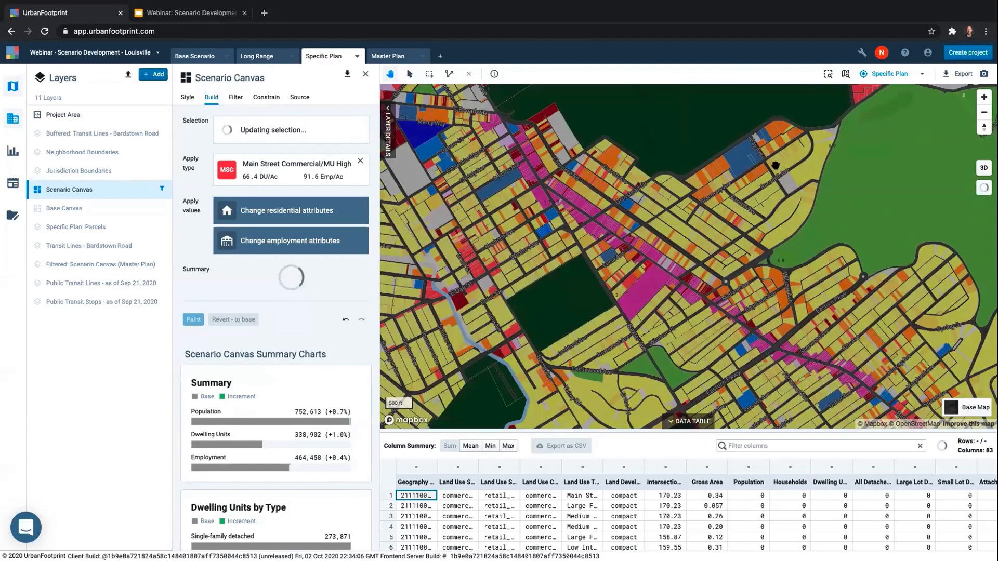
Step: Examine the painted corridor on the map and the population, dwelling unit and employment changes in the Scenario Canvas summary charts
scroll(604, 245, "down", 3)
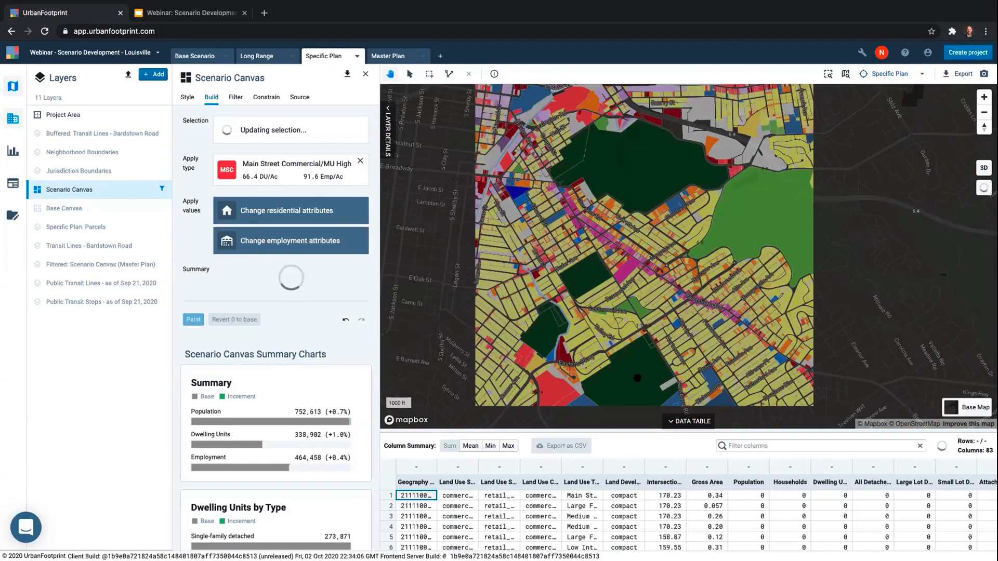
mouse_move(349, 423)
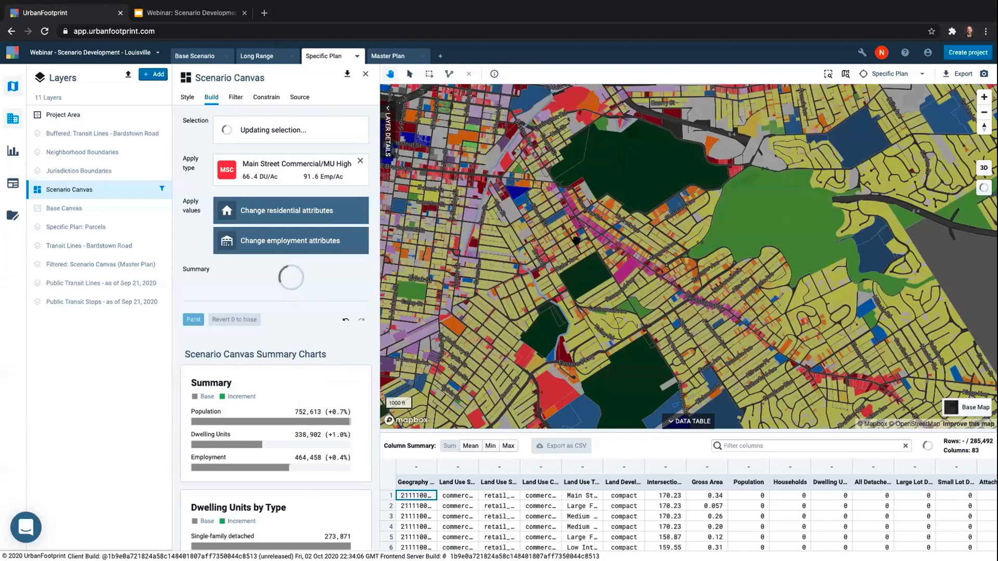
scroll(644, 218, "up", 5)
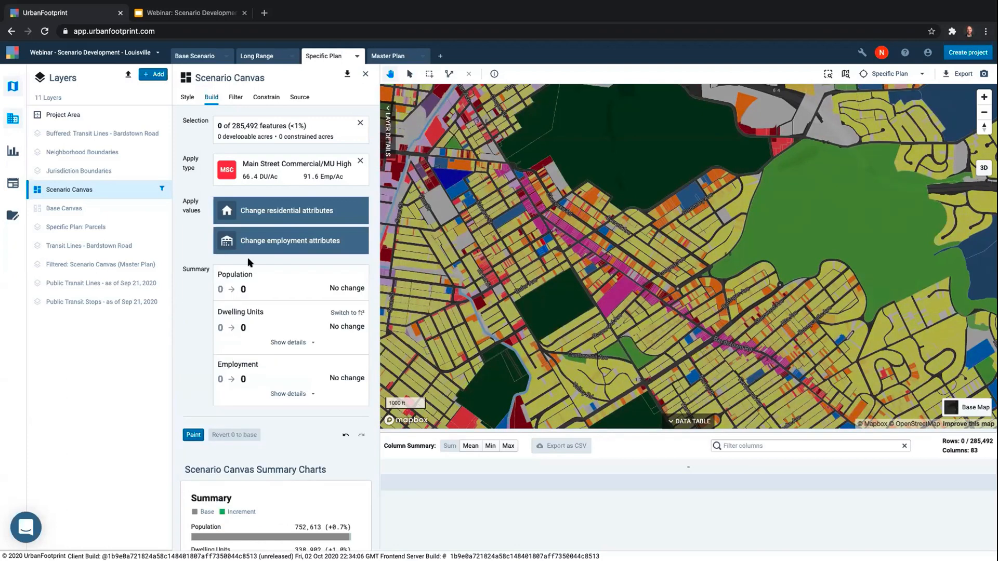
scroll(255, 312, "down", 3)
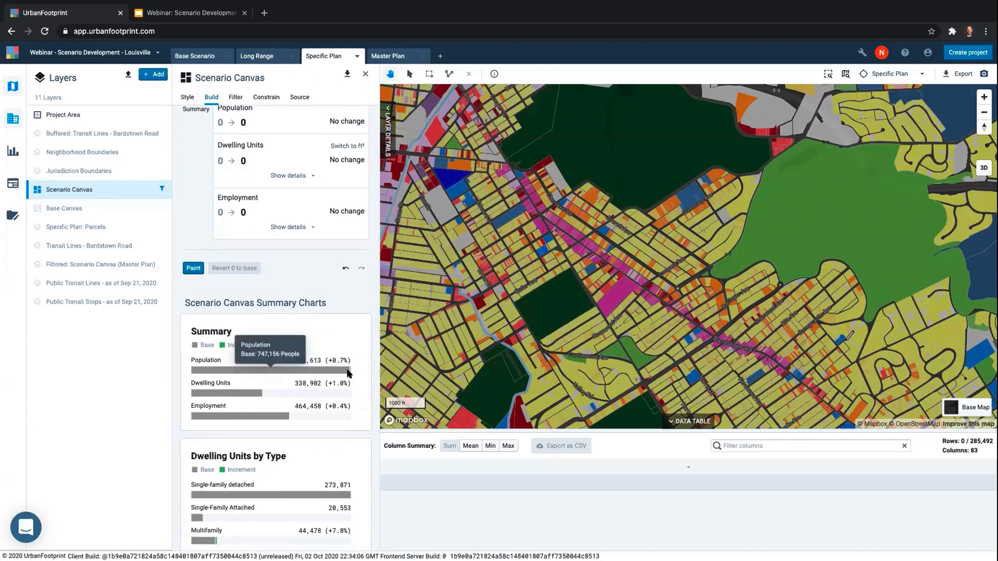
mouse_move(349, 372)
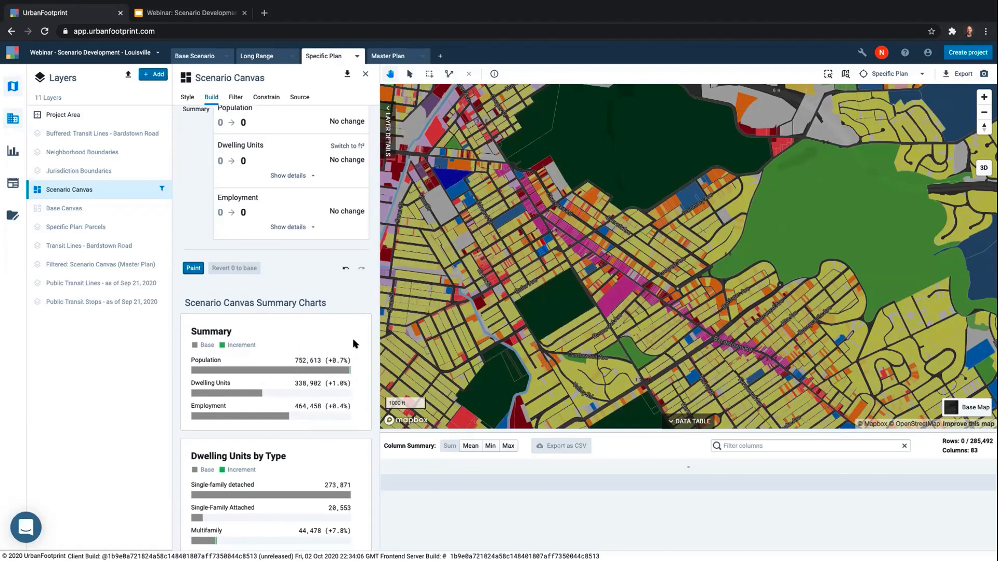
scroll(353, 344, "down", 1)
mouse_move(348, 340)
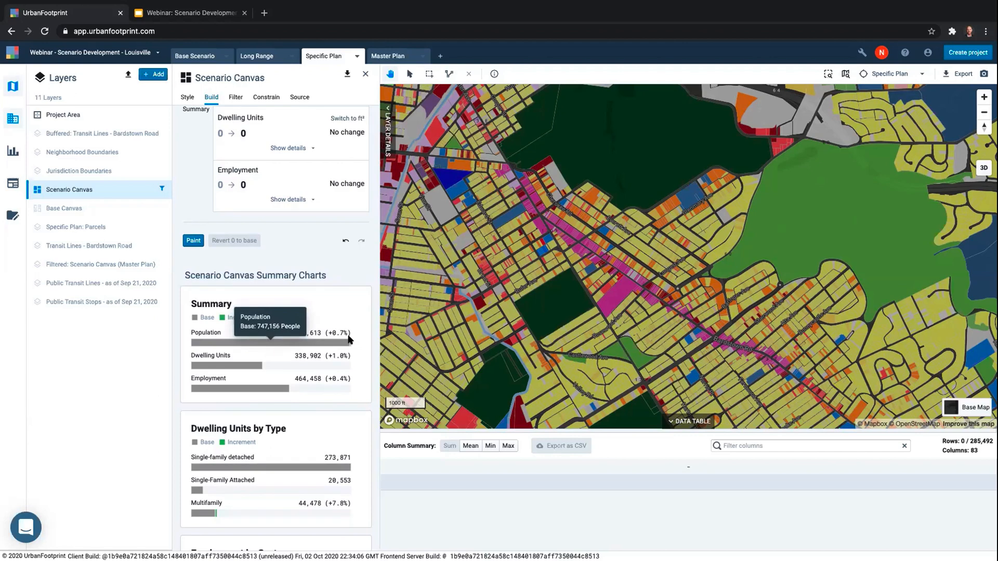
Step: Switch to the Master Plan scenario and move the map to its saved Master Plan position
left_click(395, 54)
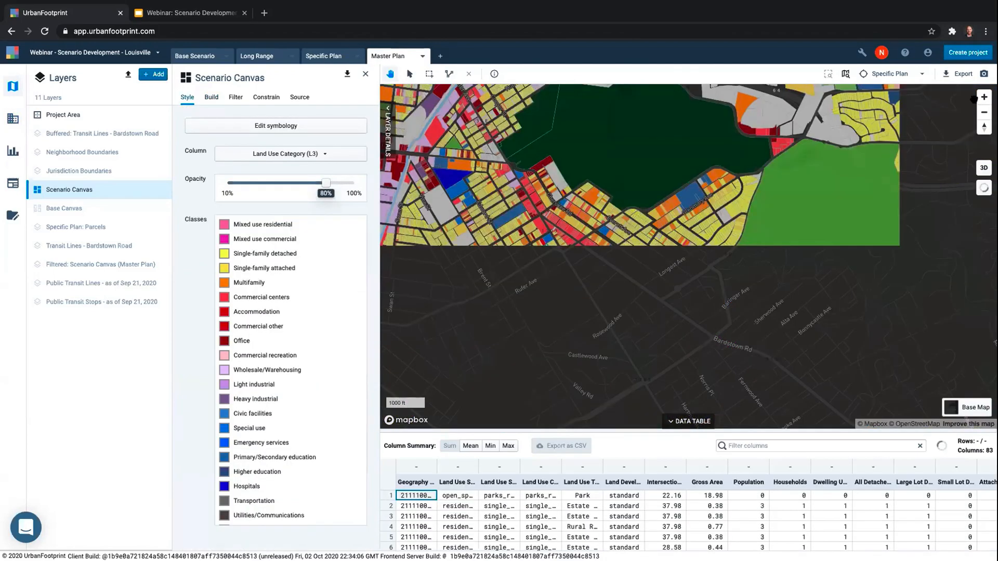
left_click(922, 74)
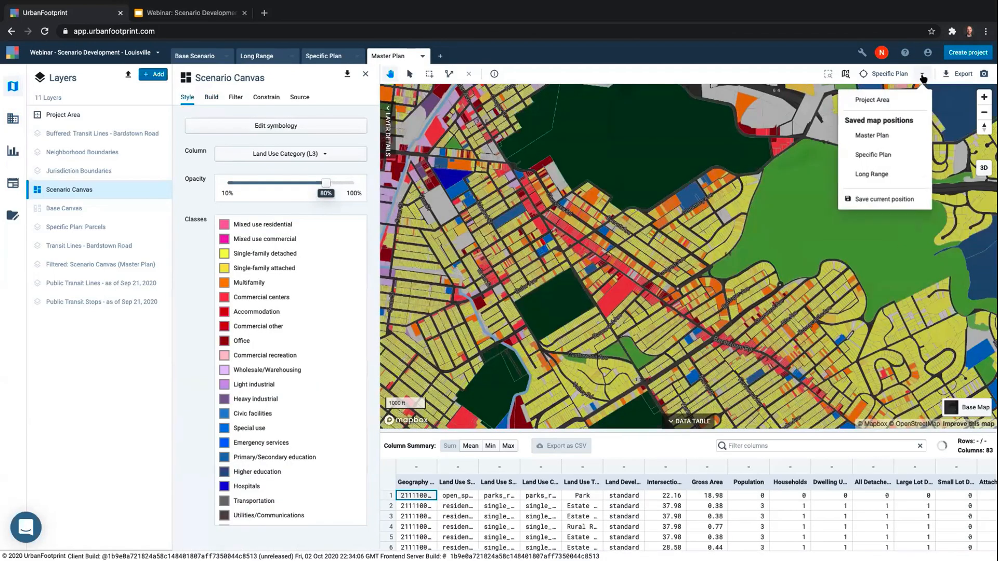
left_click(882, 136)
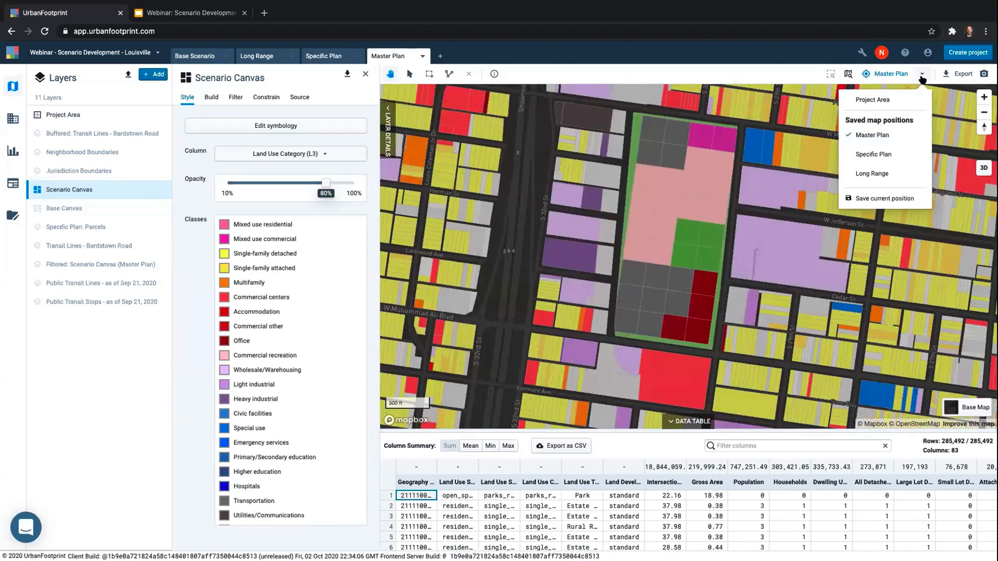
left_click(922, 77)
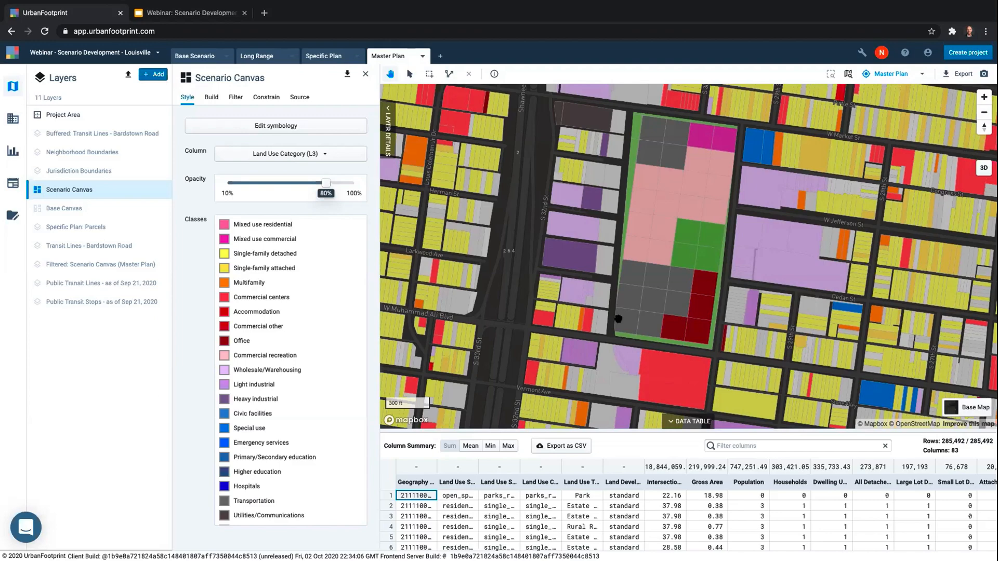
Step: Inspect the master plan site over the Satellite base map, and restore the Dark base map
left_click(977, 409)
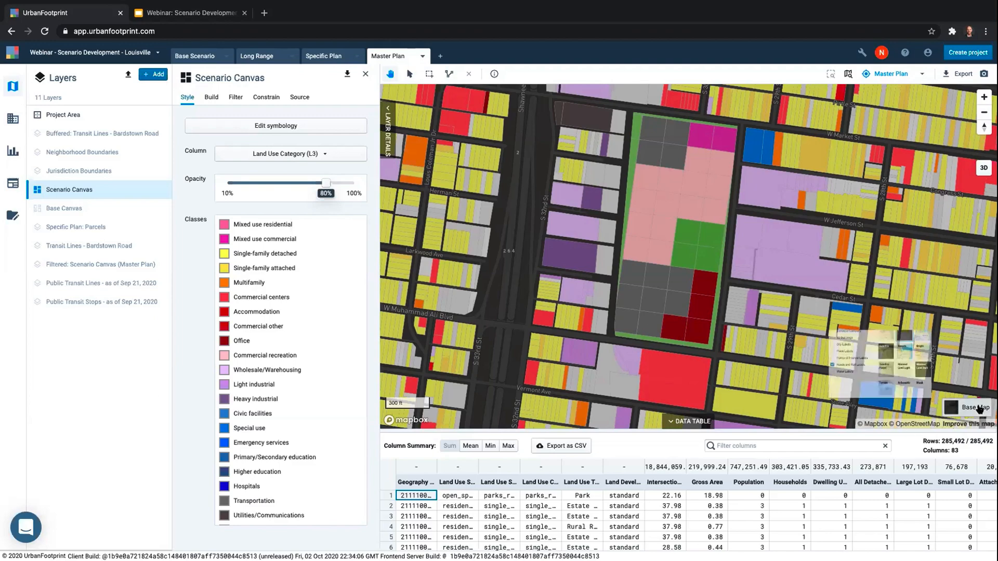
left_click(894, 300)
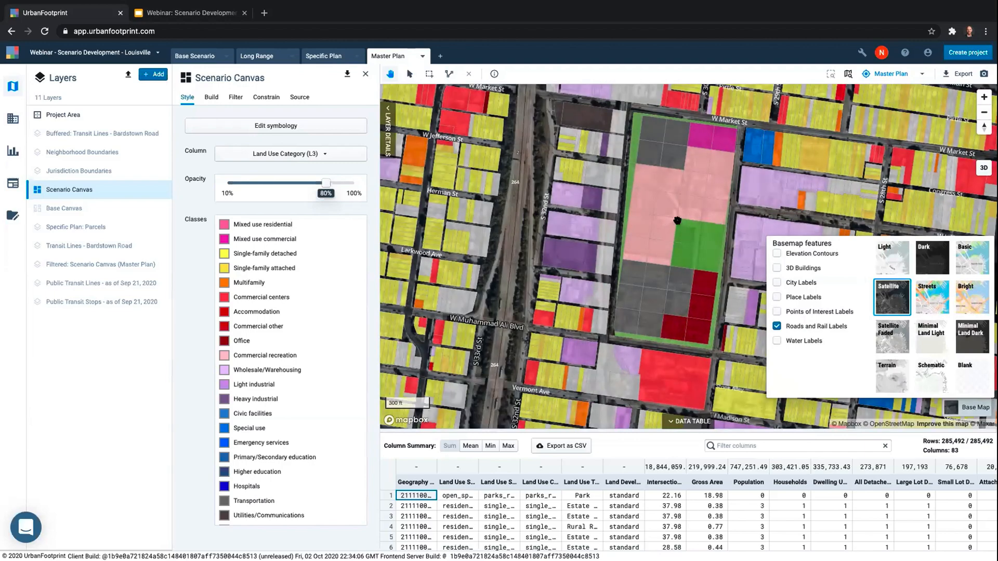
scroll(686, 224, "up", 5)
left_click_drag(687, 253, 669, 243)
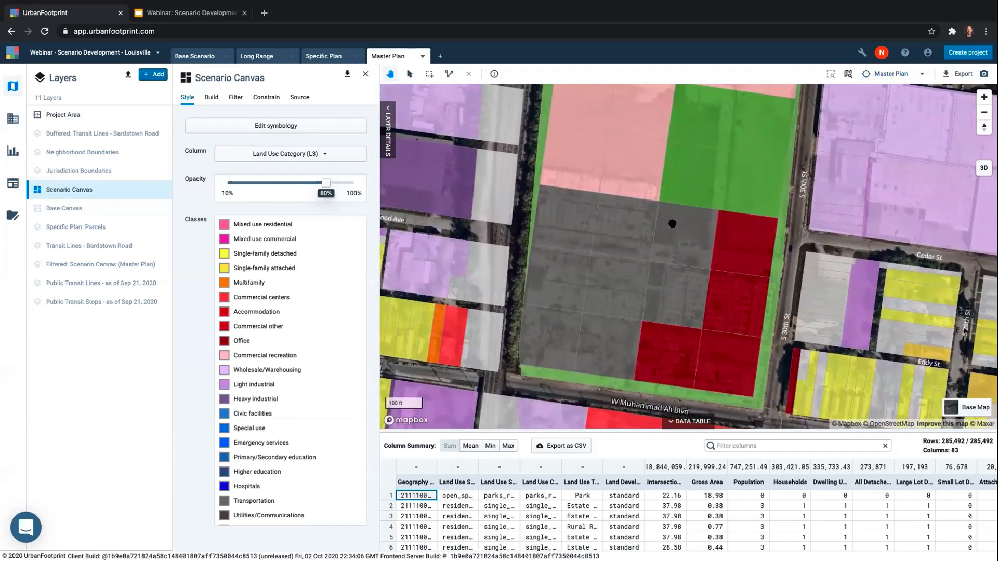
left_click_drag(665, 164, 643, 313)
scroll(663, 228, "down", 3)
left_click(957, 411)
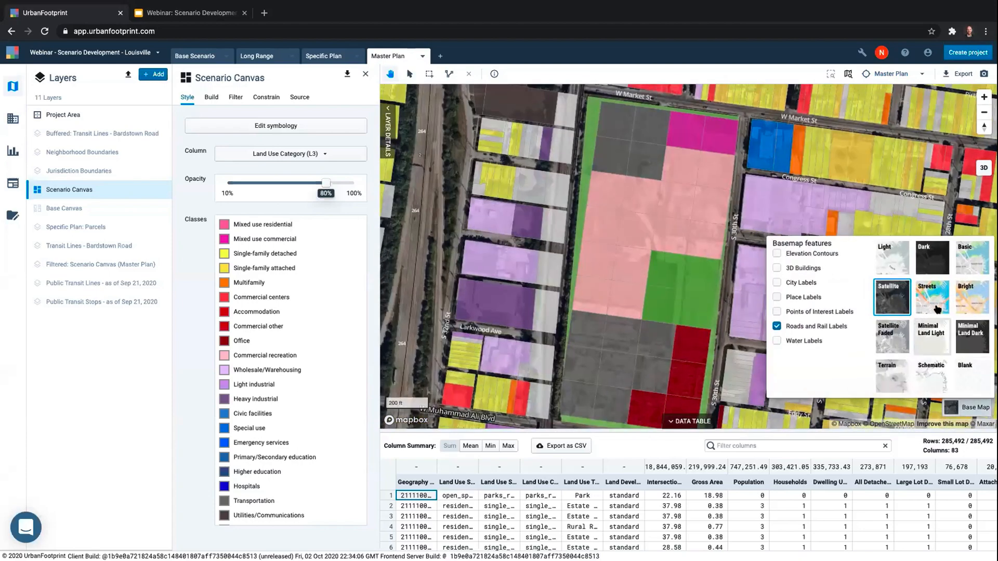
left_click(930, 261)
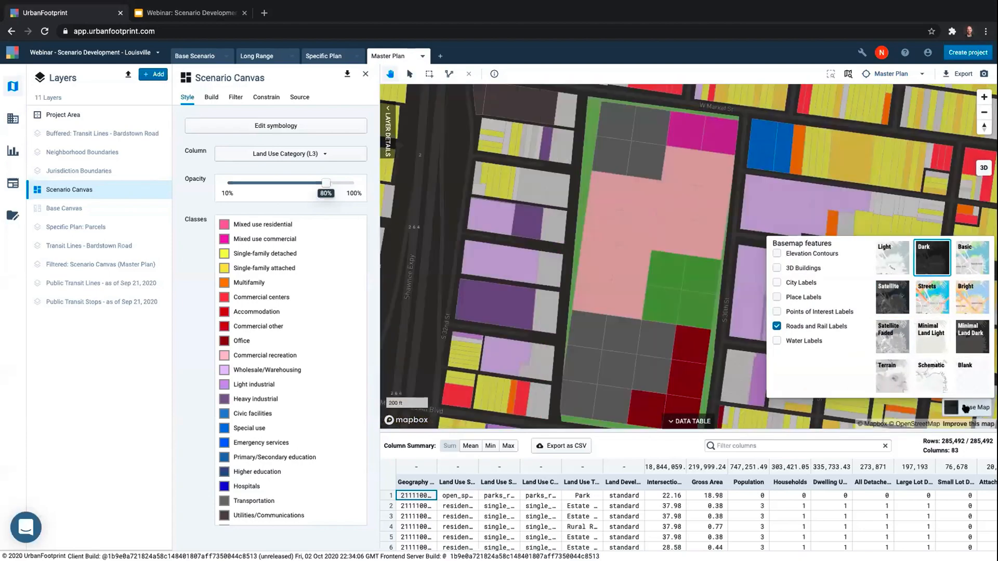
Step: Select the dark red office parcels in the southeast corner of the master plan site
scroll(662, 247, "down", 3)
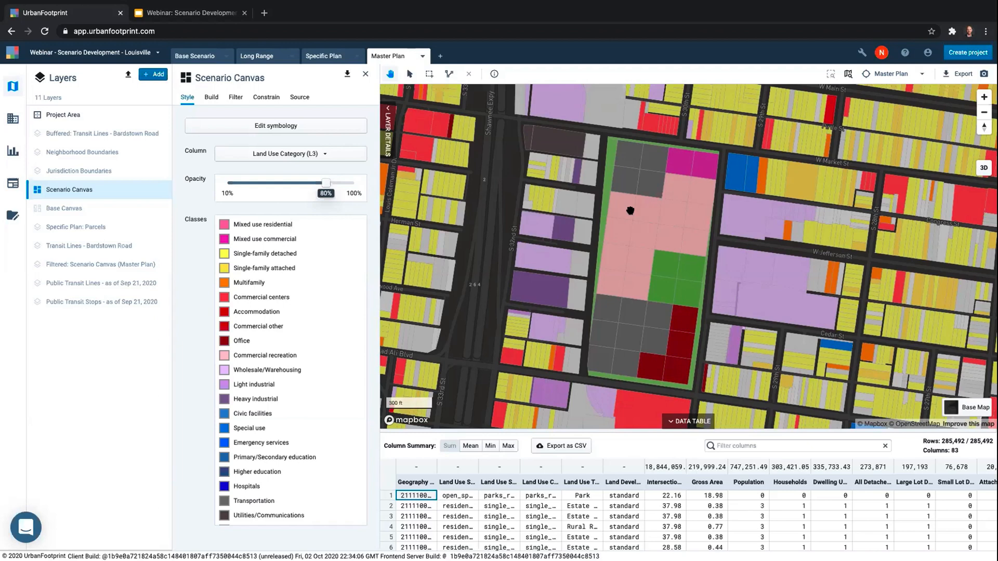
scroll(630, 211, "up", 1)
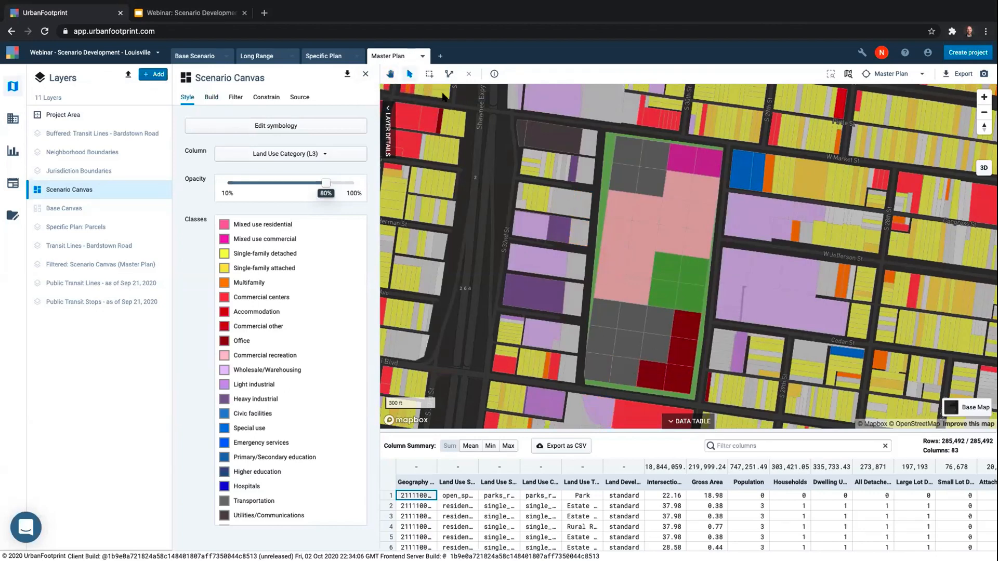
left_click(429, 74)
left_click_drag(687, 335, 671, 373)
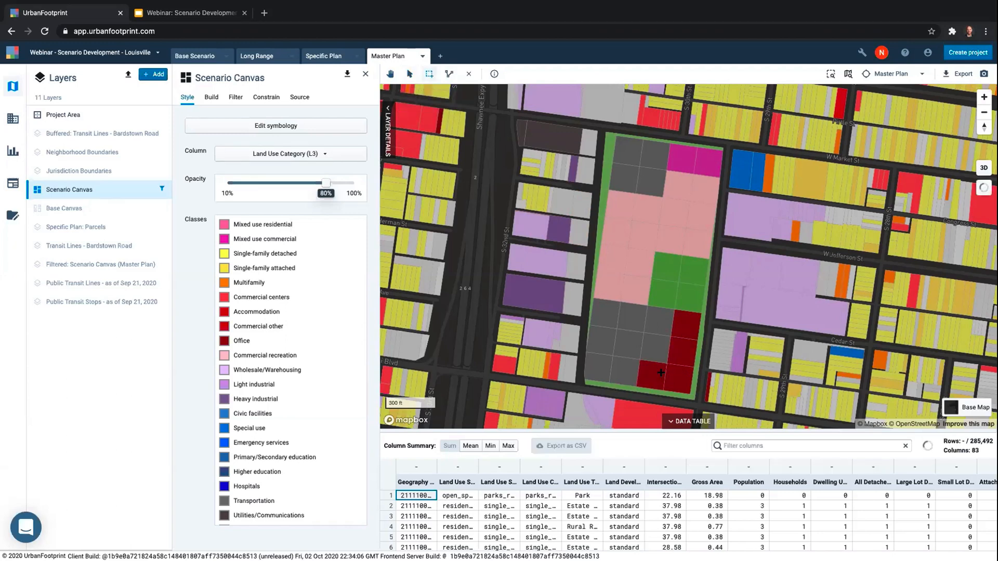
left_click(653, 376, "shift")
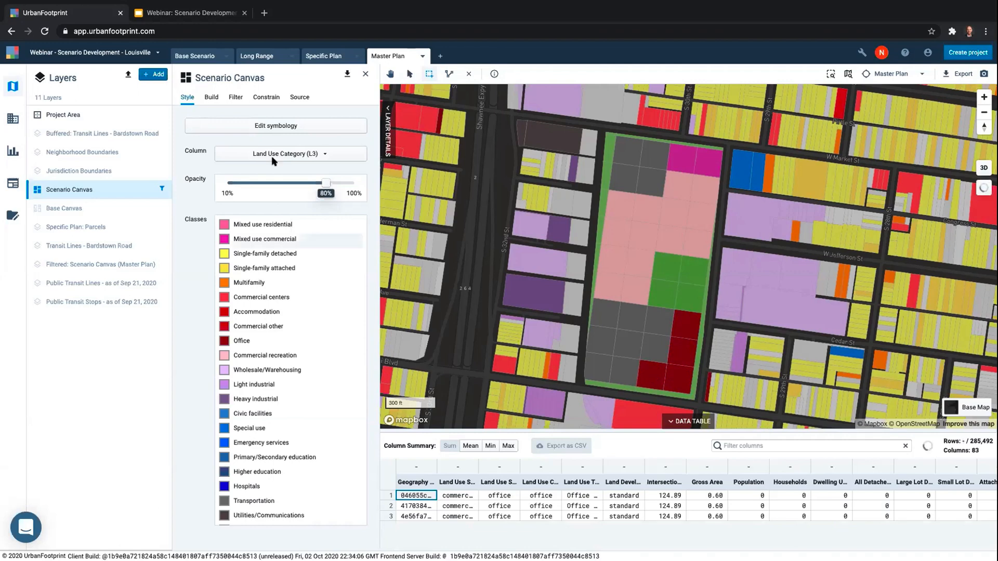
Step: Replace the applied building type with Low-Rise Office and paint it onto the four selected office parcels of the master plan site
left_click(211, 98)
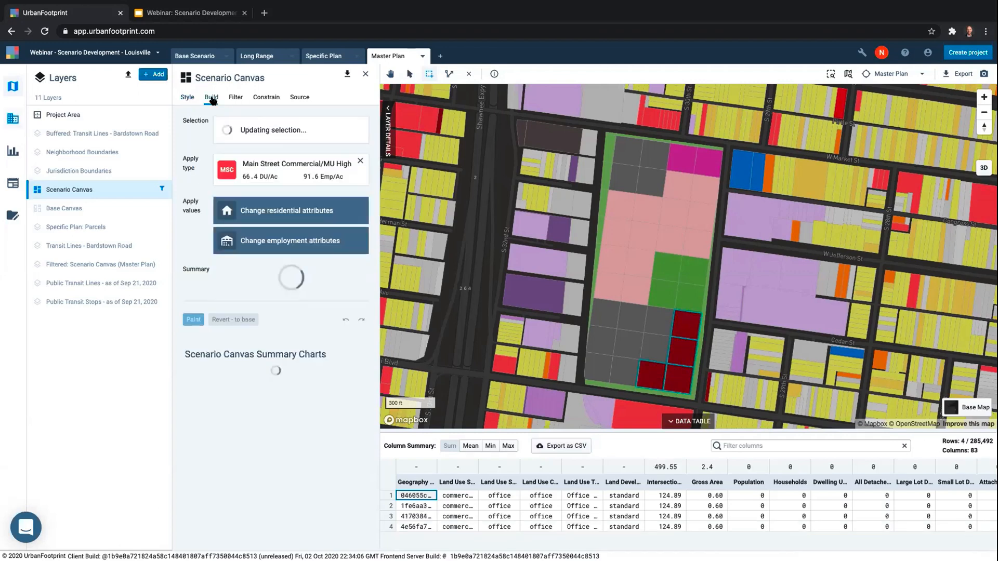
left_click(359, 163)
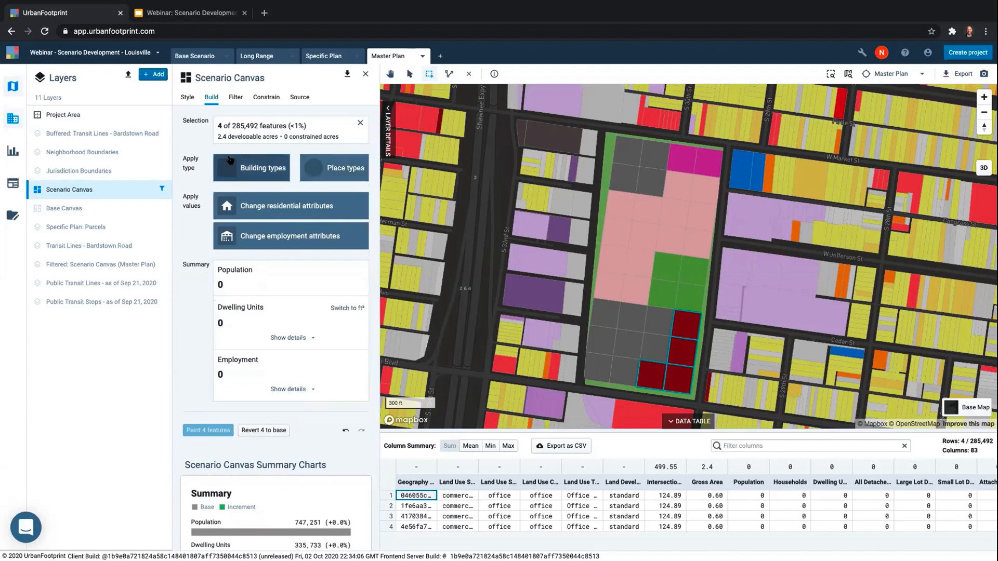
left_click(256, 169)
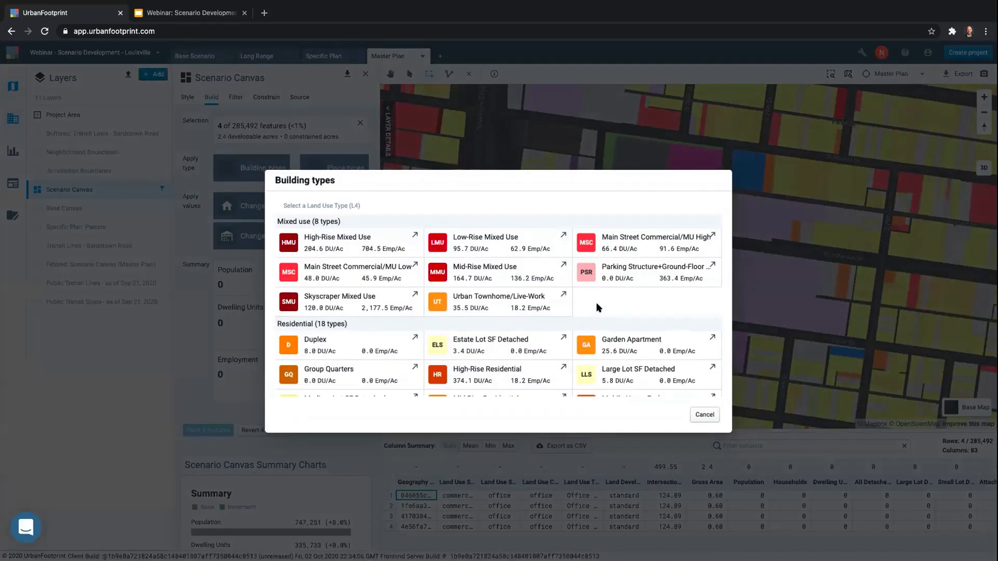
scroll(597, 308, "down", 5)
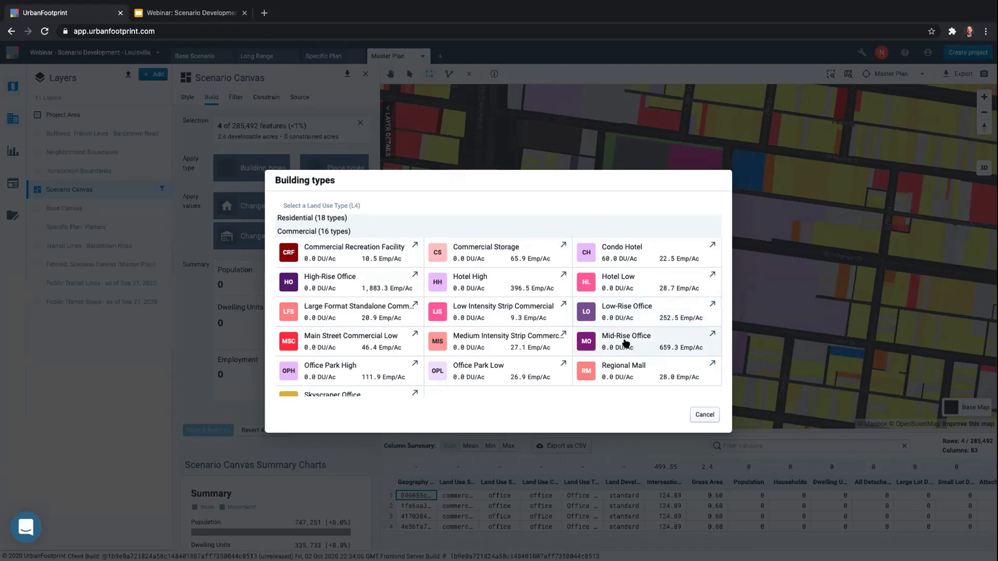
left_click(625, 316)
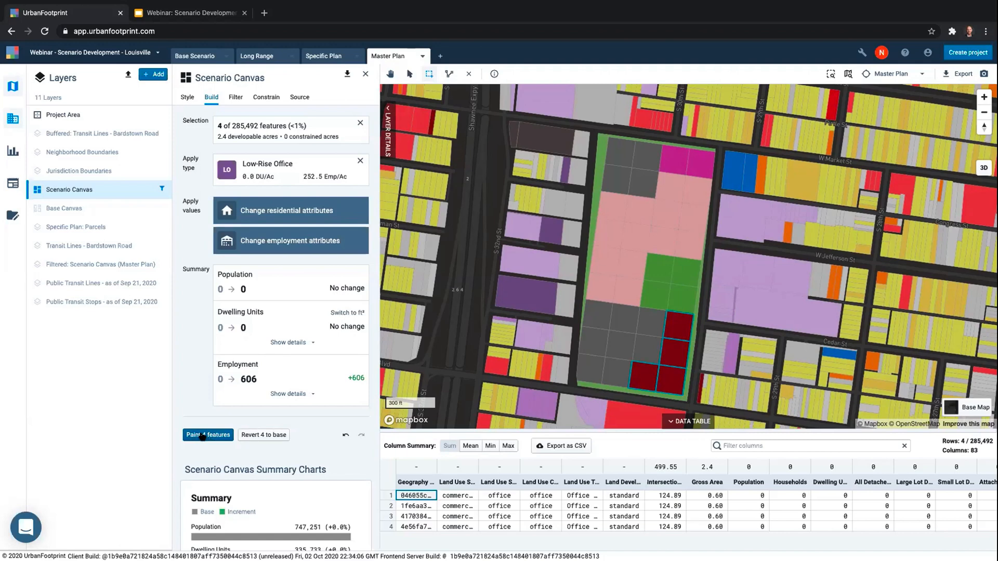
left_click(202, 437)
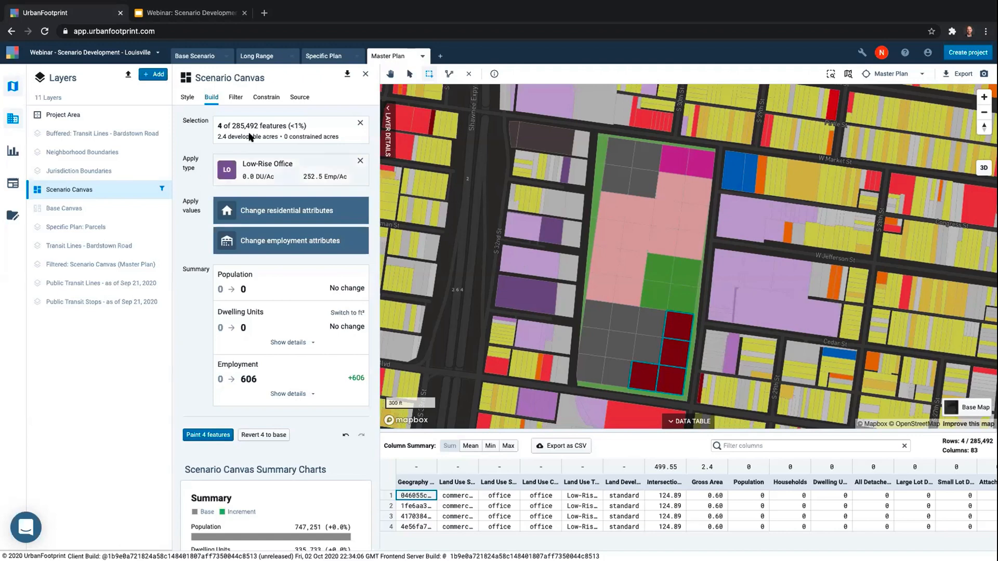
Step: Switch to the webinar presentation in Google Slides and advance to the Open Questions & Feedback slide
left_click(185, 13)
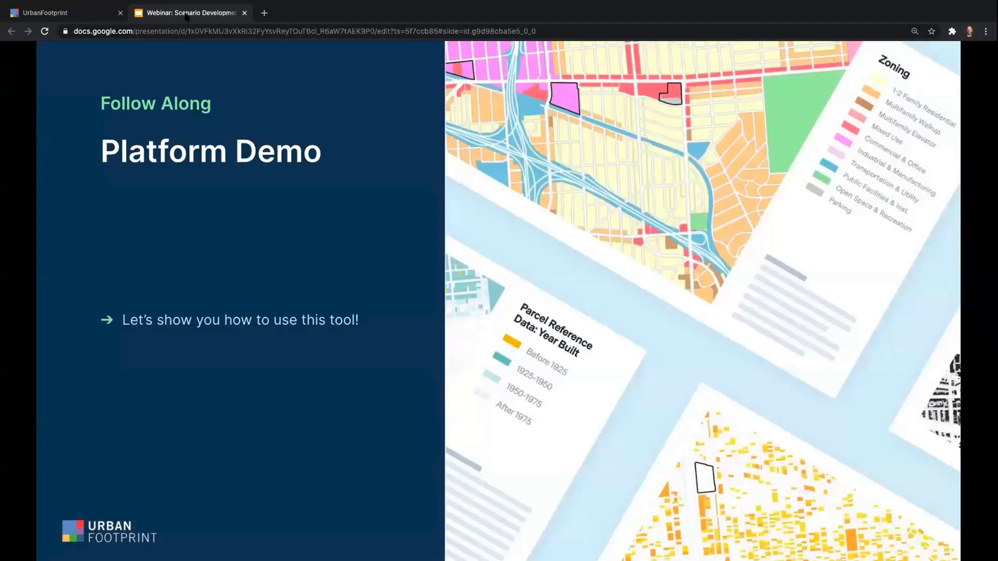
left_click(372, 265)
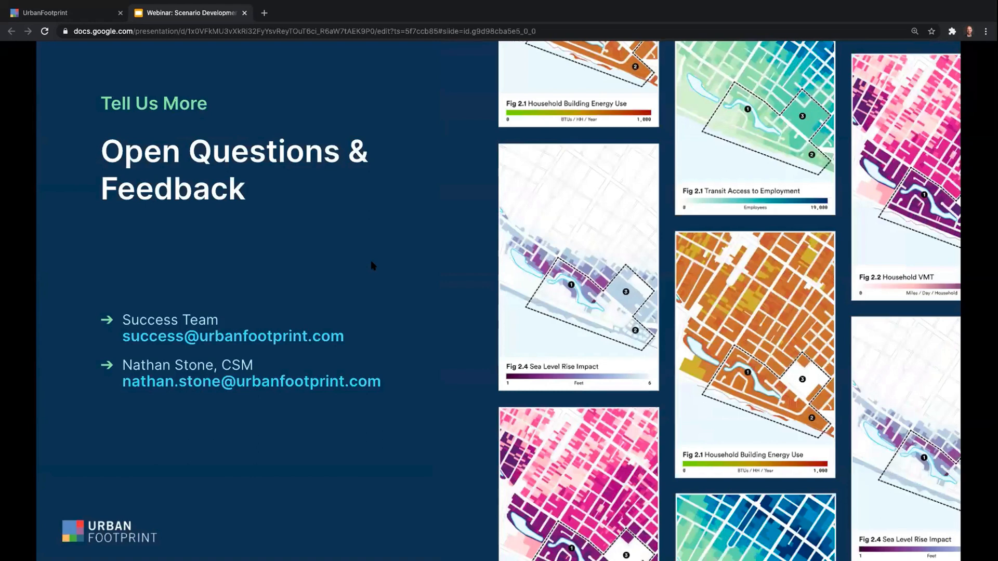